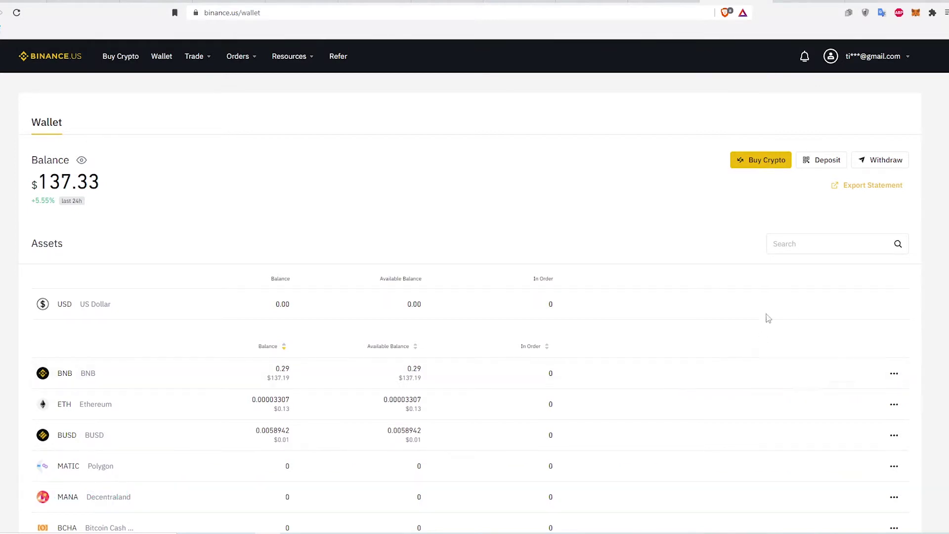
Set up a BNB withdrawal of 0.25 BNB over the BEP20 (BSC) network.
{"action": "left_click", "coordinate": [883, 163]}
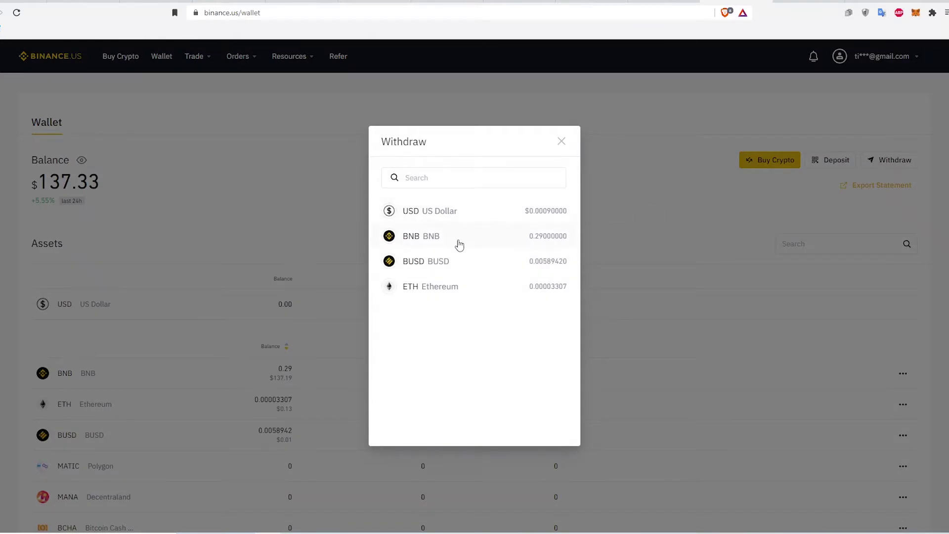
{"action": "left_click", "coordinate": [459, 244]}
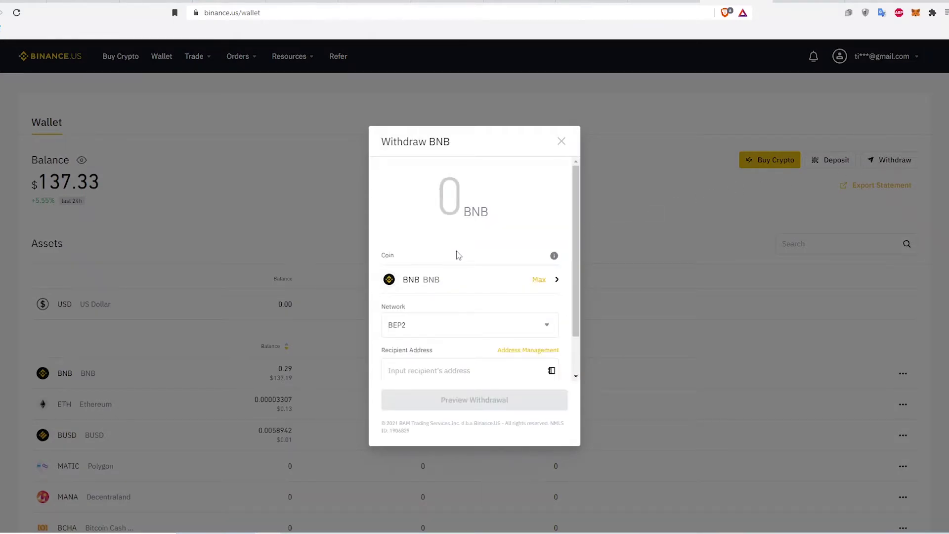
{"action": "left_click", "coordinate": [463, 325]}
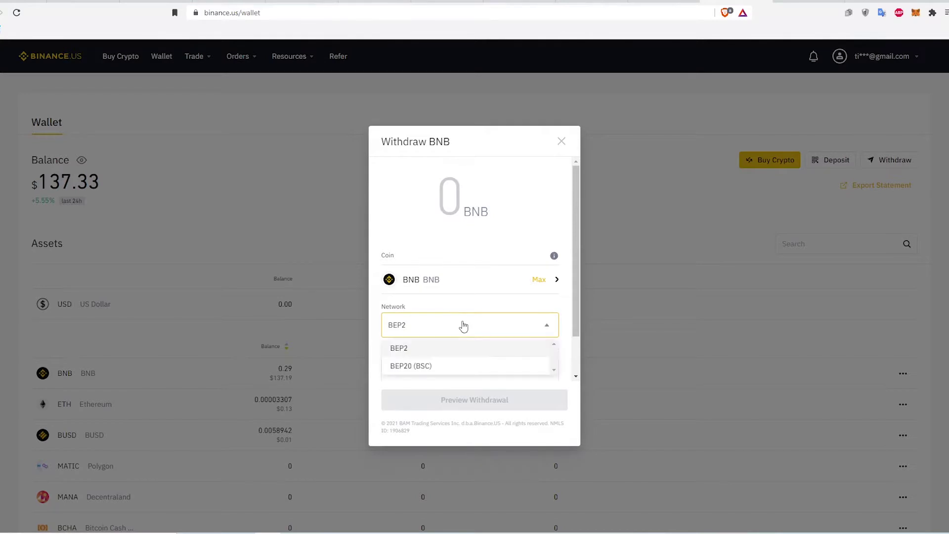
{"action": "left_click", "coordinate": [459, 366]}
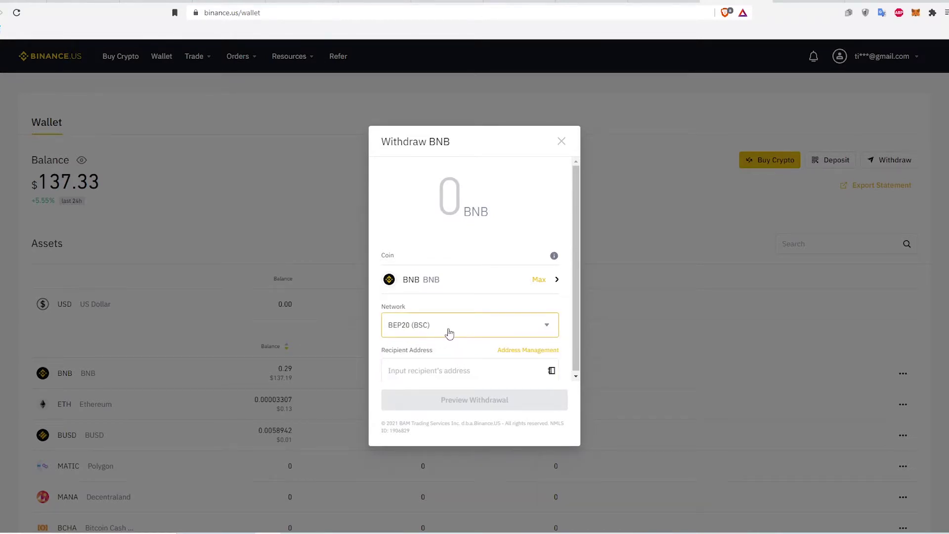
{"action": "left_click", "coordinate": [464, 218]}
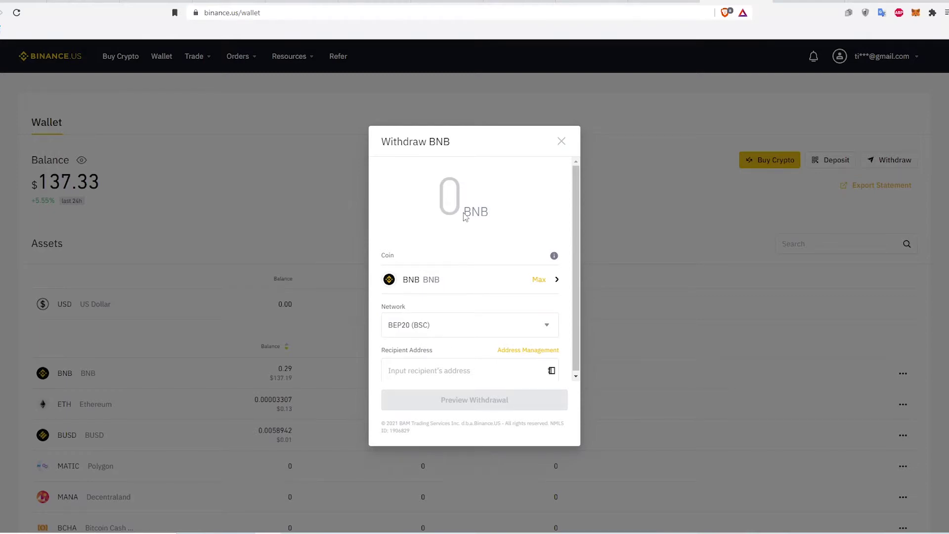
{"action": "type", "text": "0.2"}
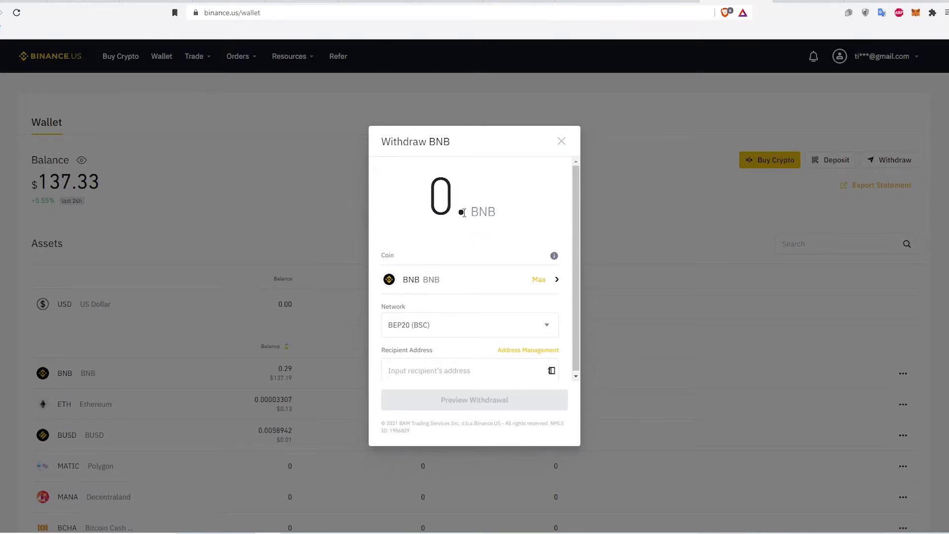
{"action": "type", "text": "5"}
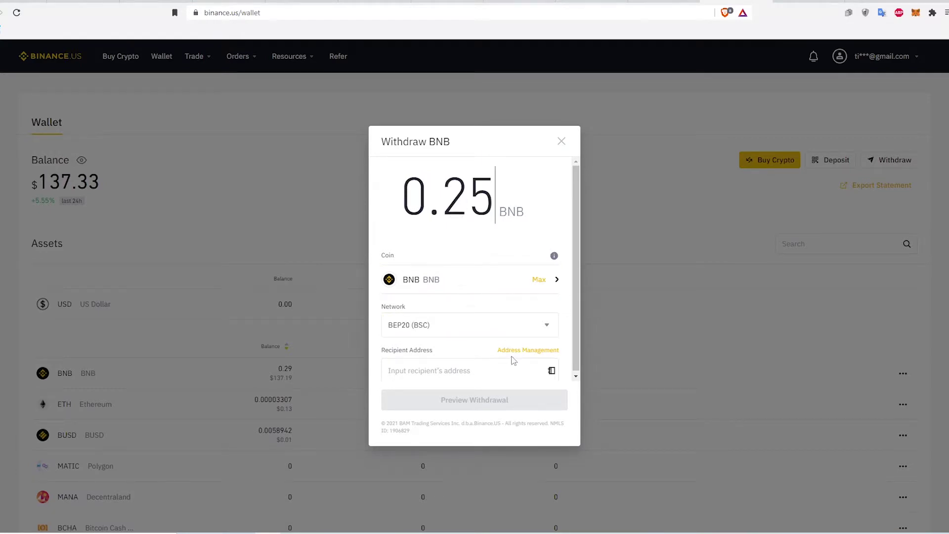
Copy the MetaMask account address on Binance Smart Chain Mainnet and paste it as the withdrawal's recipient address.
{"action": "left_click", "coordinate": [532, 366]}
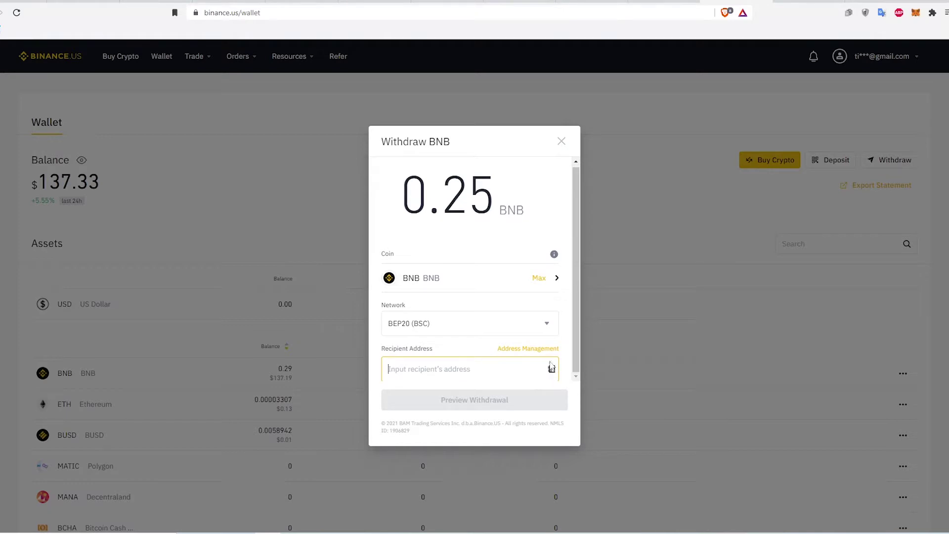
{"action": "left_click", "coordinate": [917, 13]}
{"action": "left_click", "coordinate": [869, 42]}
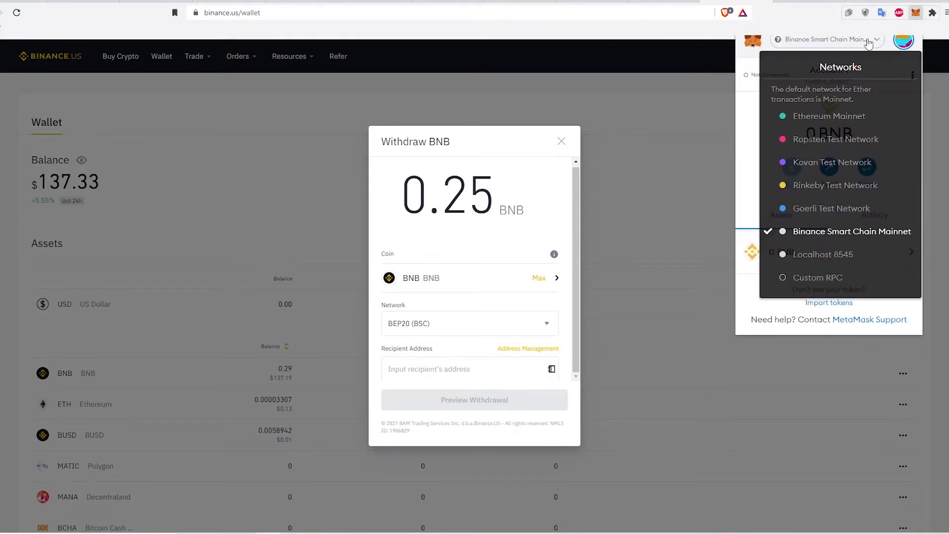
{"action": "left_click", "coordinate": [853, 231]}
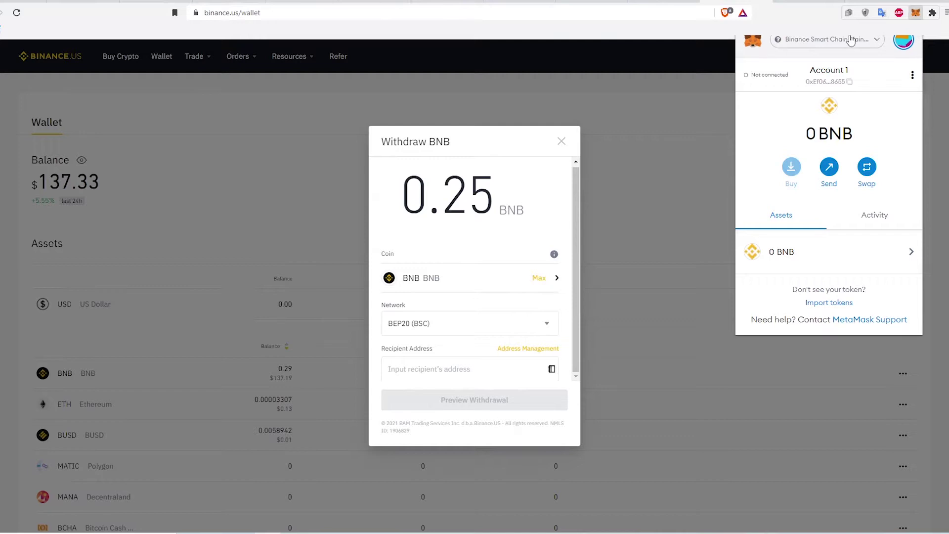
{"action": "left_click", "coordinate": [850, 86]}
{"action": "left_click", "coordinate": [479, 370]}
{"action": "right_click", "coordinate": [478, 370]}
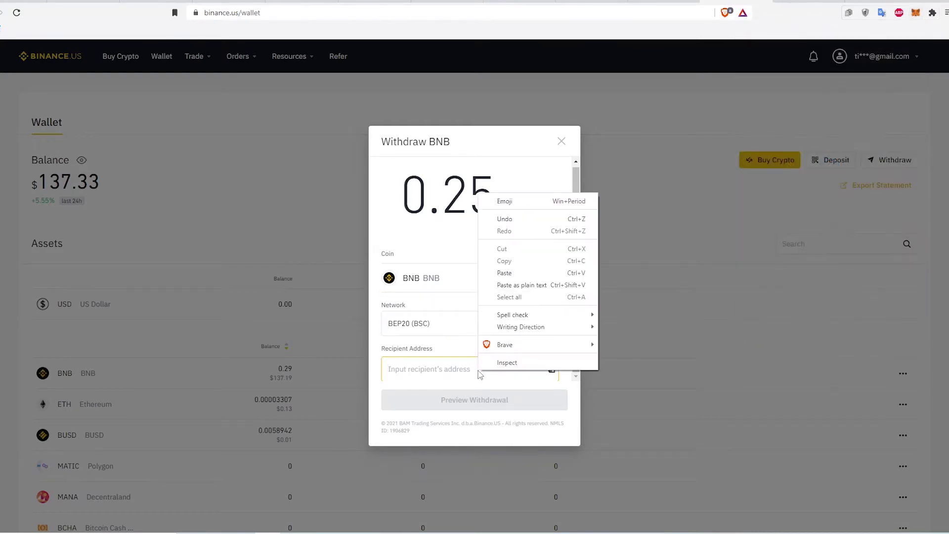
{"action": "left_click", "coordinate": [518, 285]}
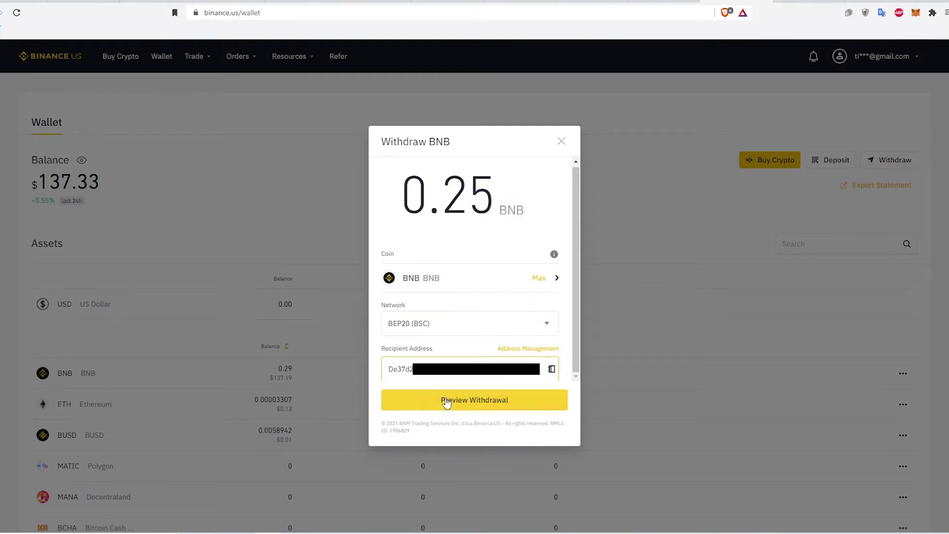
Preview and confirm the BNB withdrawal, entering the six-digit Google Authentication code.
{"action": "left_click", "coordinate": [474, 402]}
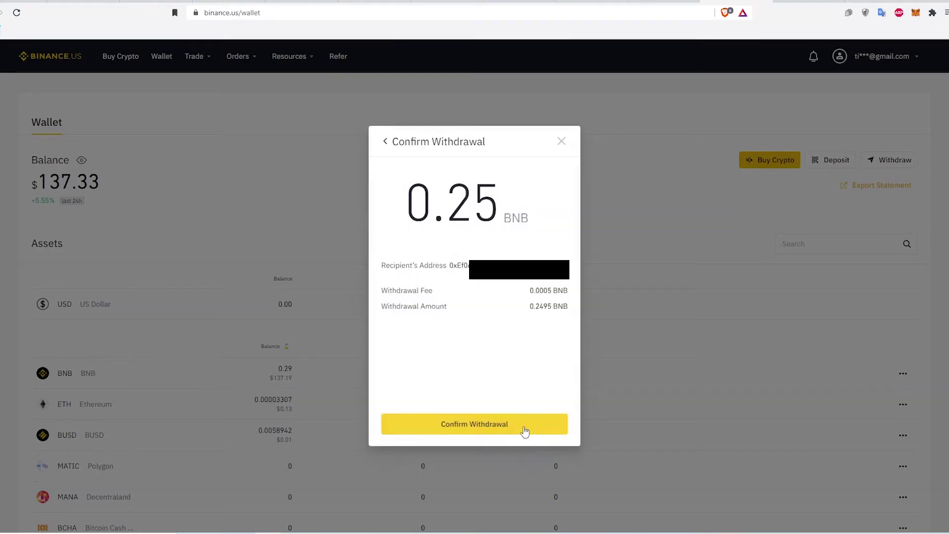
{"action": "left_click", "coordinate": [525, 431]}
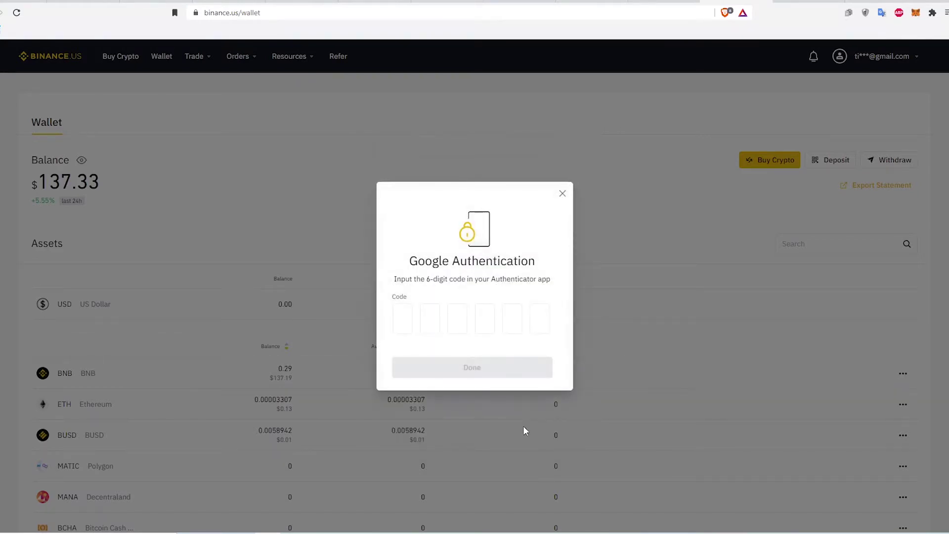
{"action": "key", "text": "ctrl+v"}
{"action": "left_click", "coordinate": [528, 372]}
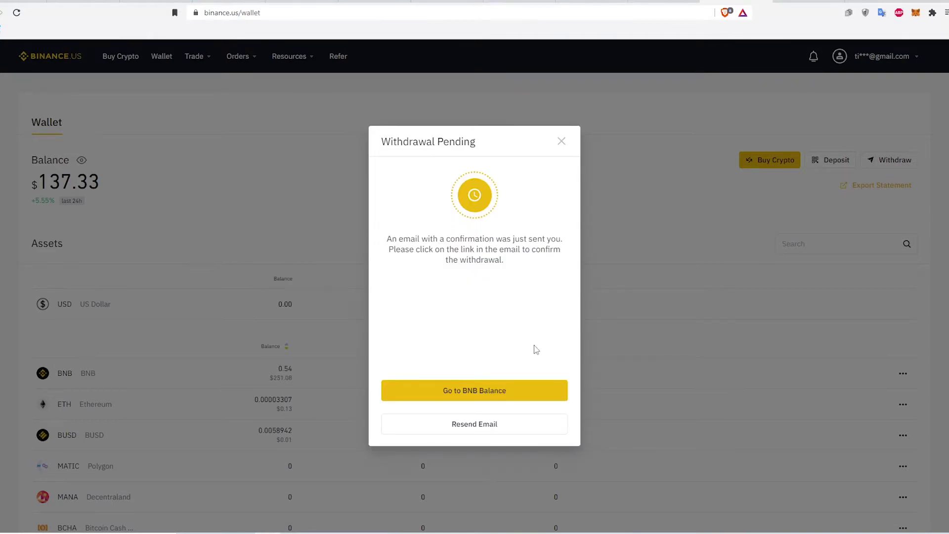
Return to the BNB balance and check the account notifications and the MetaMask wallet for the transfer.
{"action": "left_click", "coordinate": [520, 393]}
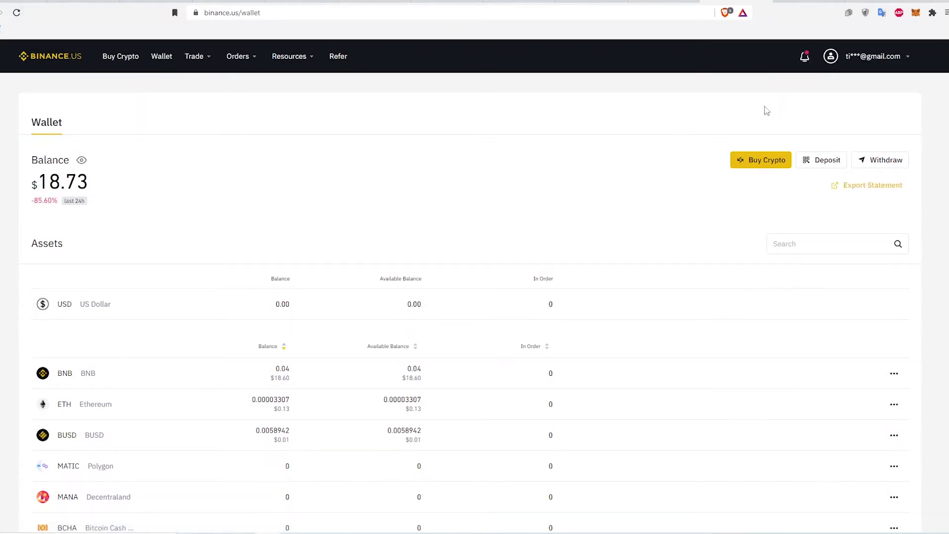
{"action": "left_click", "coordinate": [805, 58]}
{"action": "left_click", "coordinate": [916, 13]}
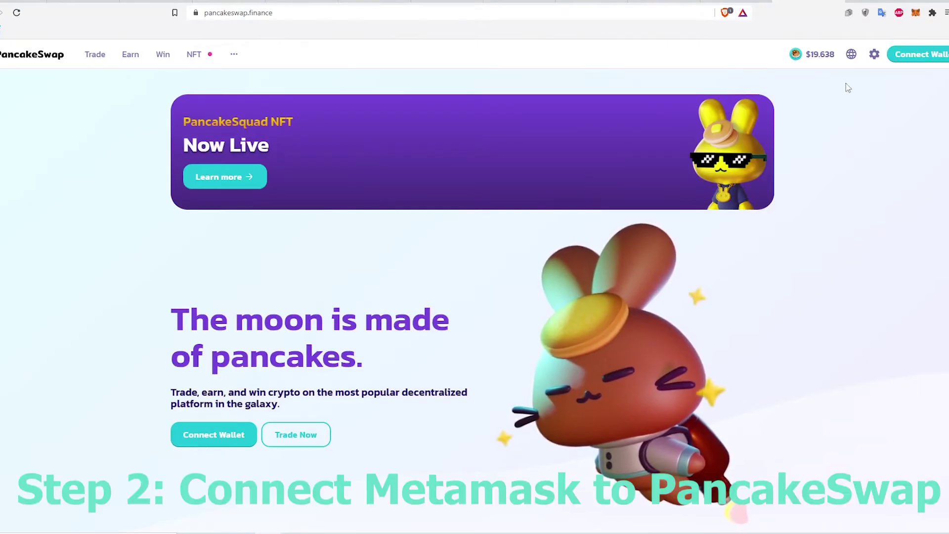
Switch to PancakeSwap and connect the MetaMask wallet to the site.
{"action": "left_click", "coordinate": [920, 56]}
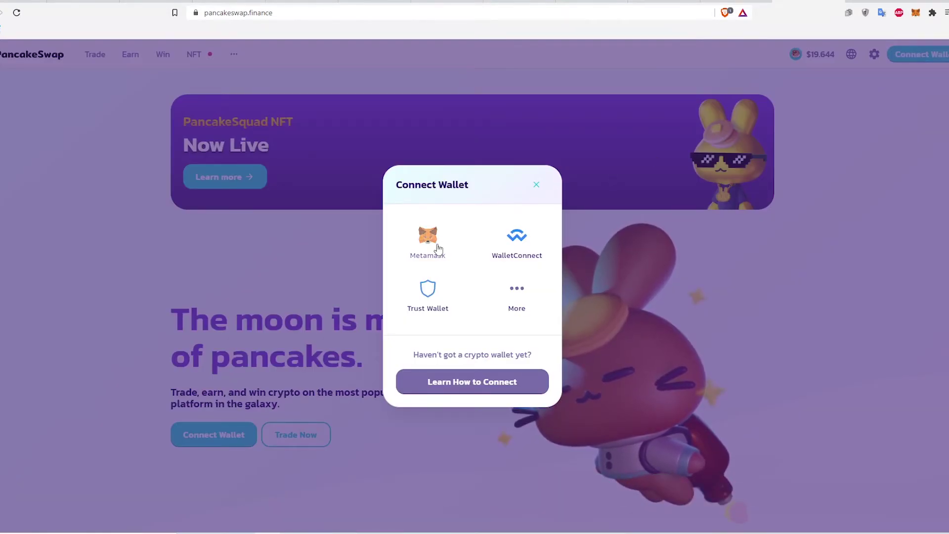
{"action": "left_click", "coordinate": [428, 240]}
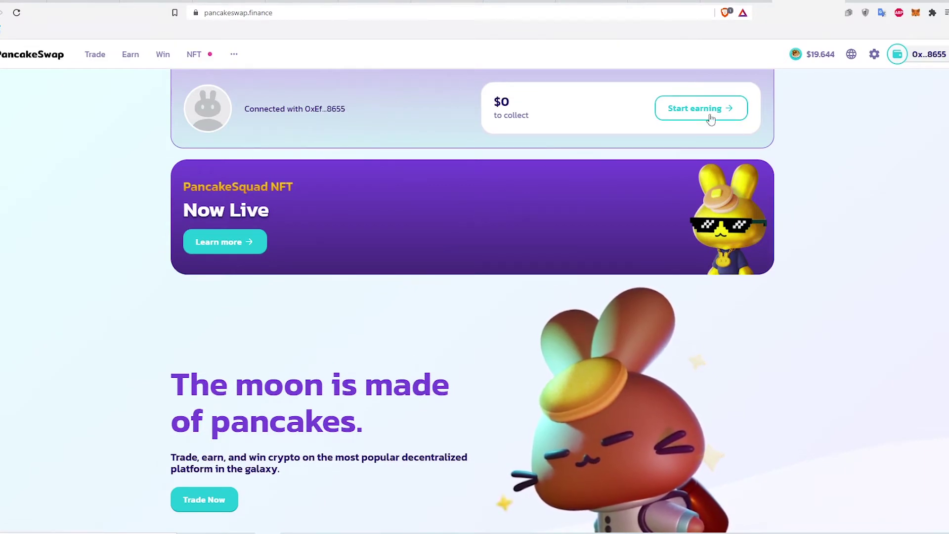
{"action": "mouse_move", "coordinate": [908, 58]}
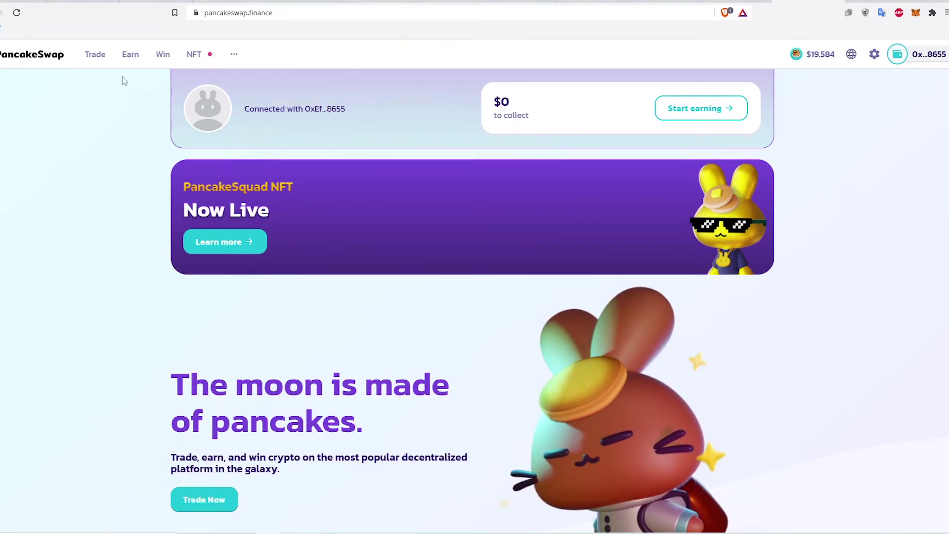
Set up a token exchange on PancakeSwap from .1 BNB to CAKE.
{"action": "left_click", "coordinate": [101, 56]}
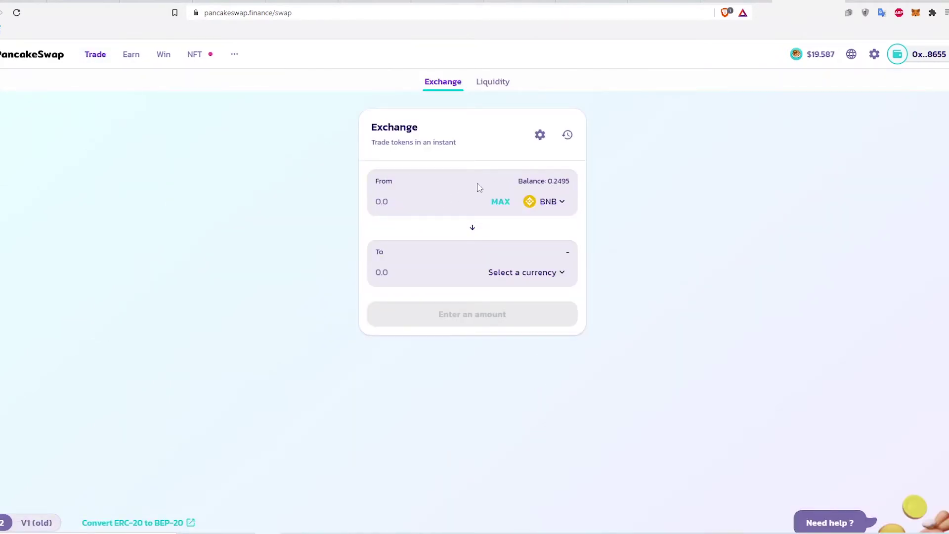
{"action": "left_click", "coordinate": [398, 202]}
{"action": "type", "text": ".1"}
{"action": "left_click", "coordinate": [537, 272]}
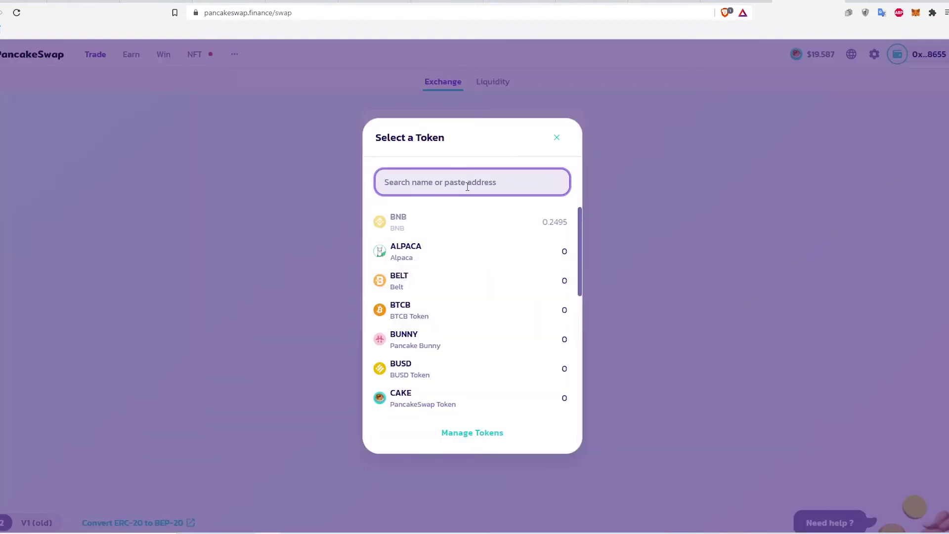
{"action": "type", "text": "CAKE"}
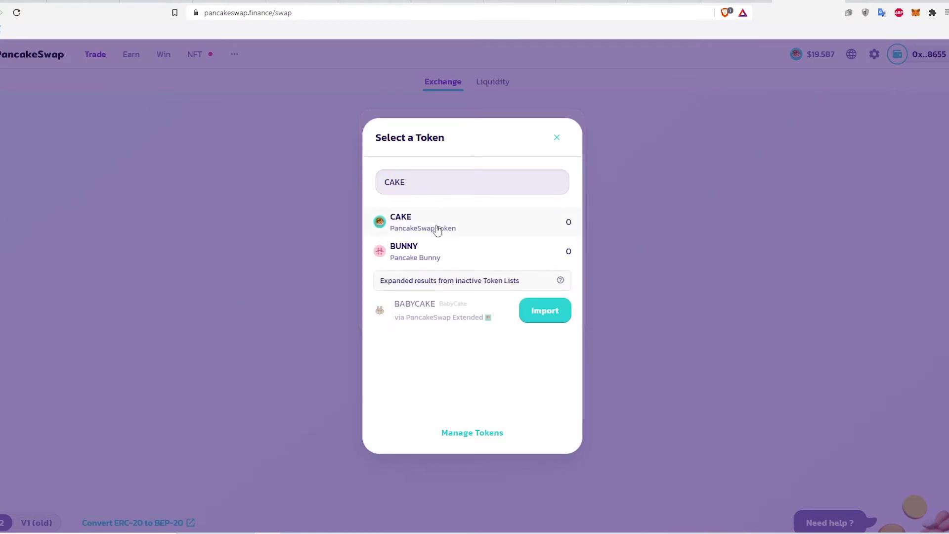
{"action": "left_click", "coordinate": [437, 230]}
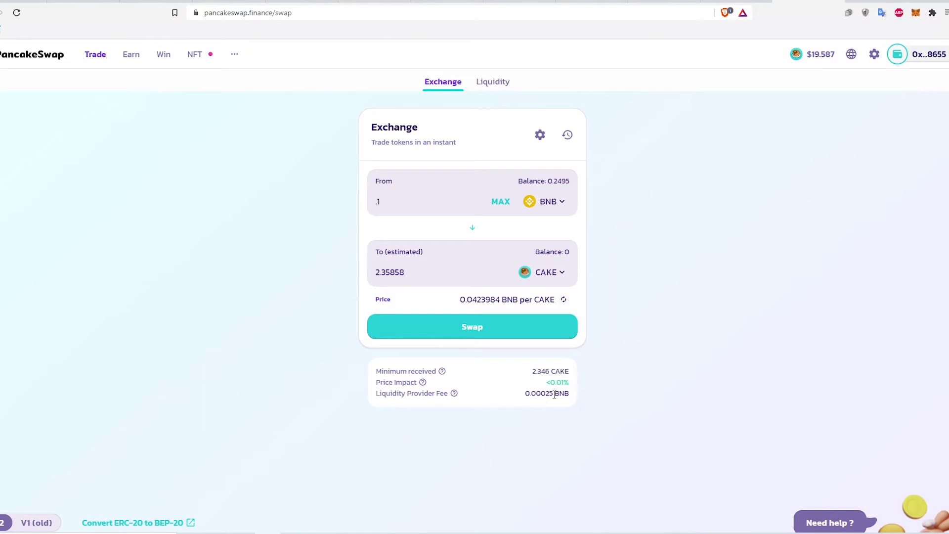
Submit the BNB-to-CAKE swap and approve its transaction in MetaMask.
{"action": "left_click", "coordinate": [486, 333]}
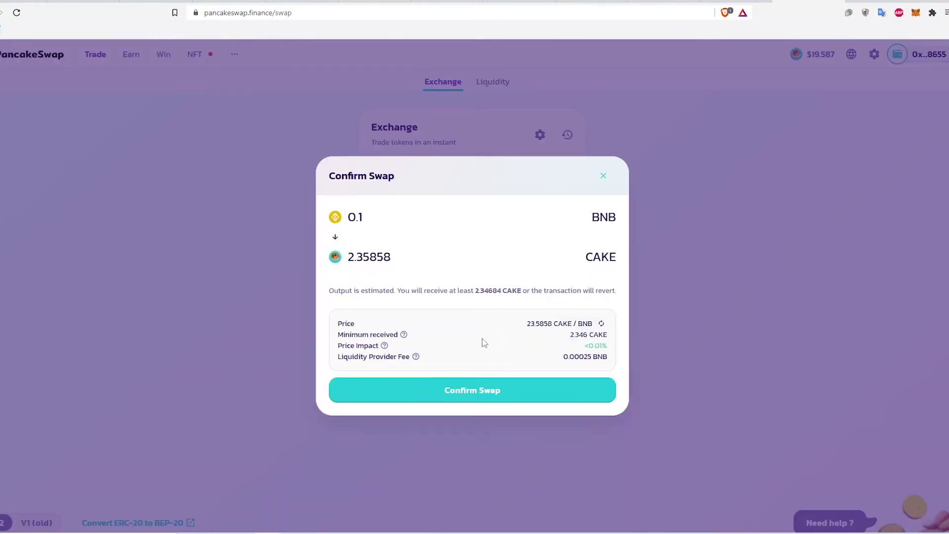
{"action": "left_click", "coordinate": [484, 400]}
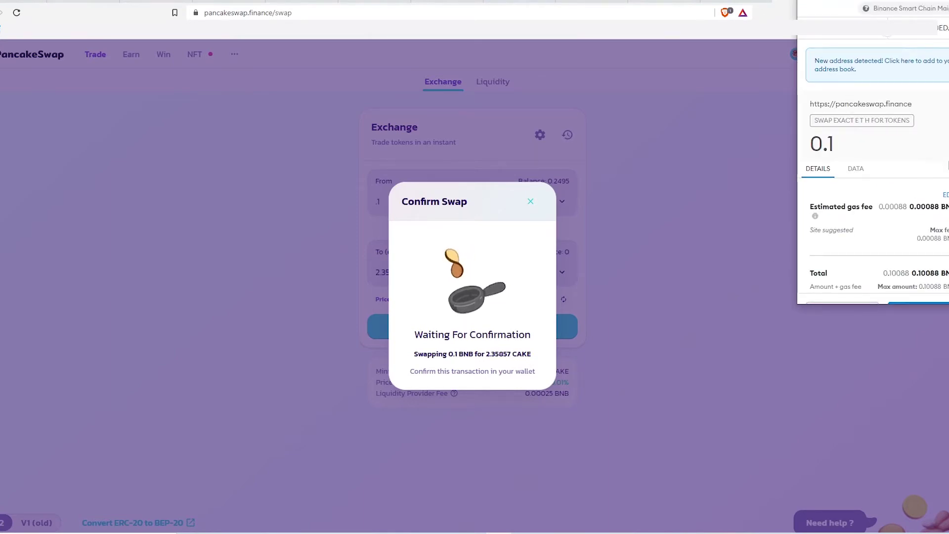
{"action": "scroll", "coordinate": [873, 198], "scroll_direction": "down", "scroll_amount": 1}
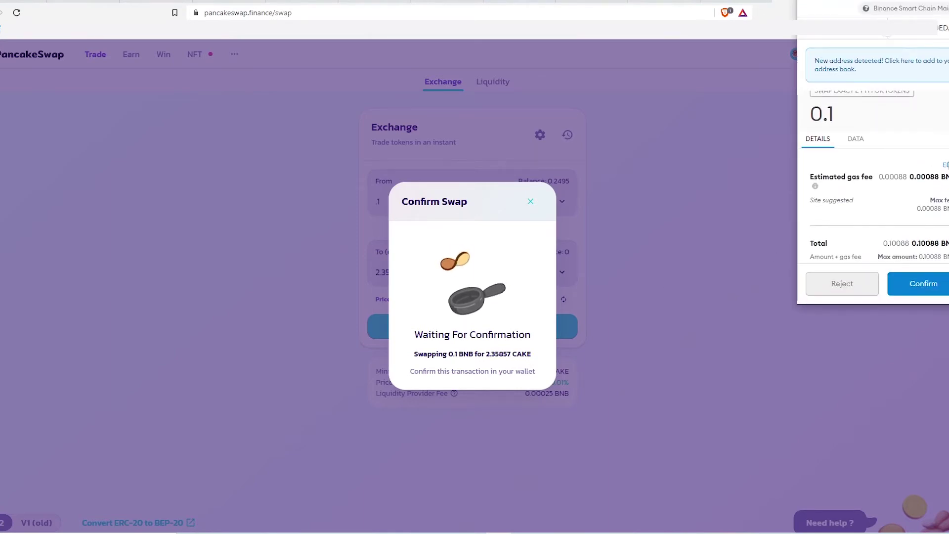
{"action": "left_click", "coordinate": [922, 285]}
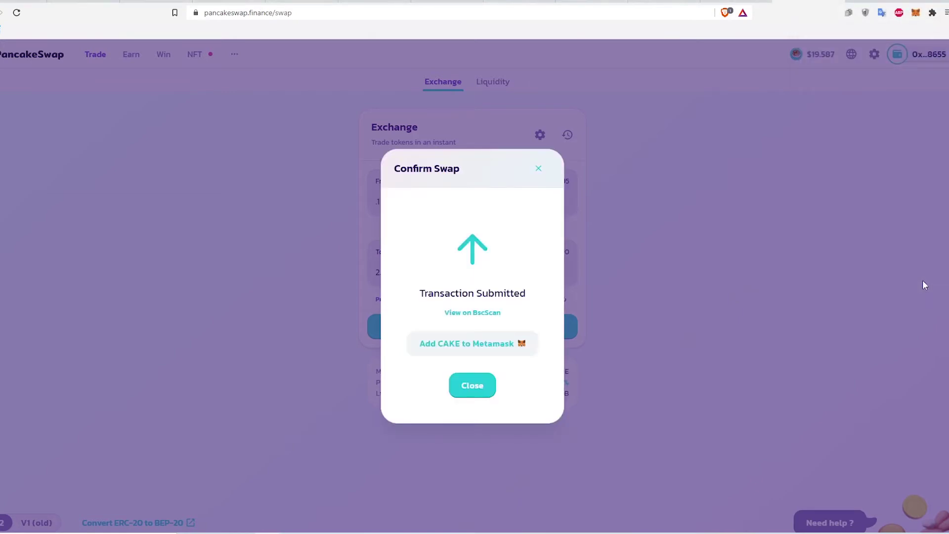
Add the CAKE token to the MetaMask wallet.
{"action": "left_click", "coordinate": [485, 352]}
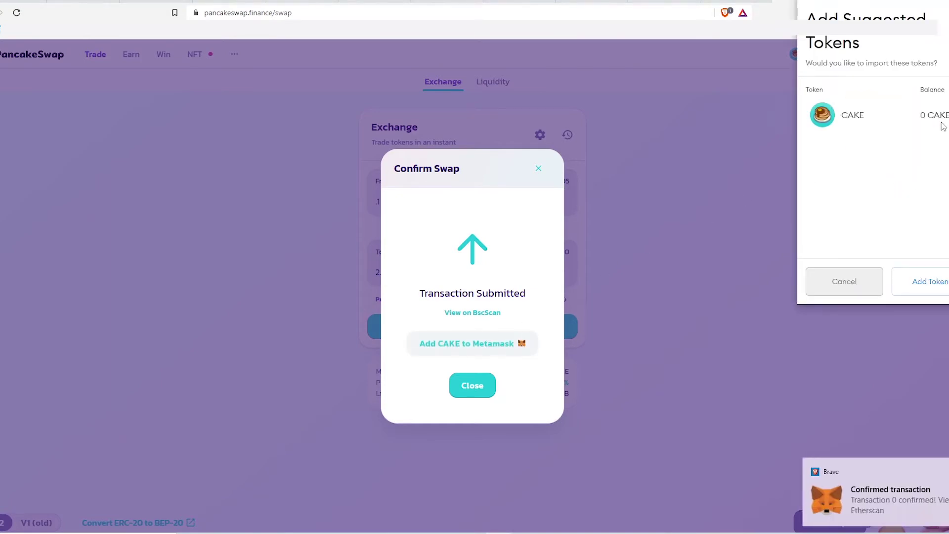
{"action": "left_click", "coordinate": [923, 286]}
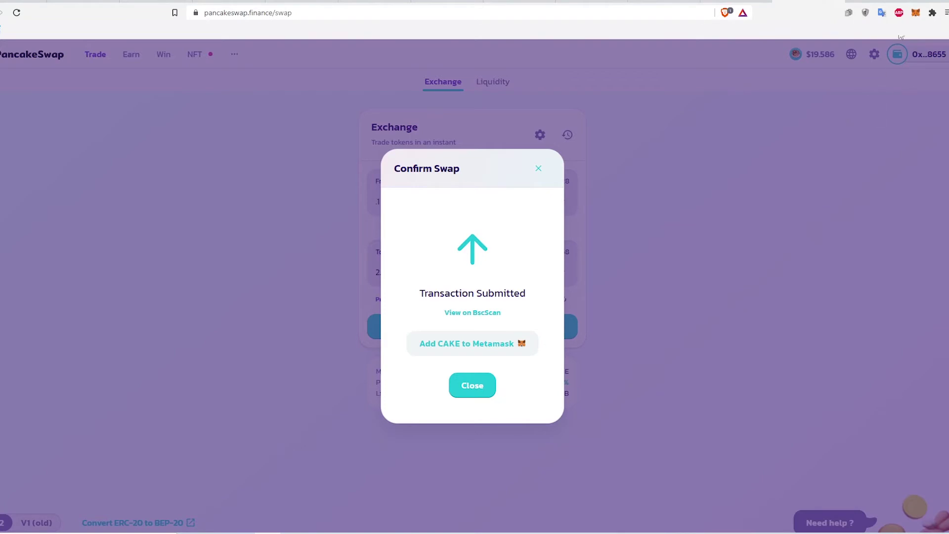
Examine the BNB and CAKE assets in the MetaMask wallet, and return to the PancakeSwap exchange page.
{"action": "left_click", "coordinate": [916, 12]}
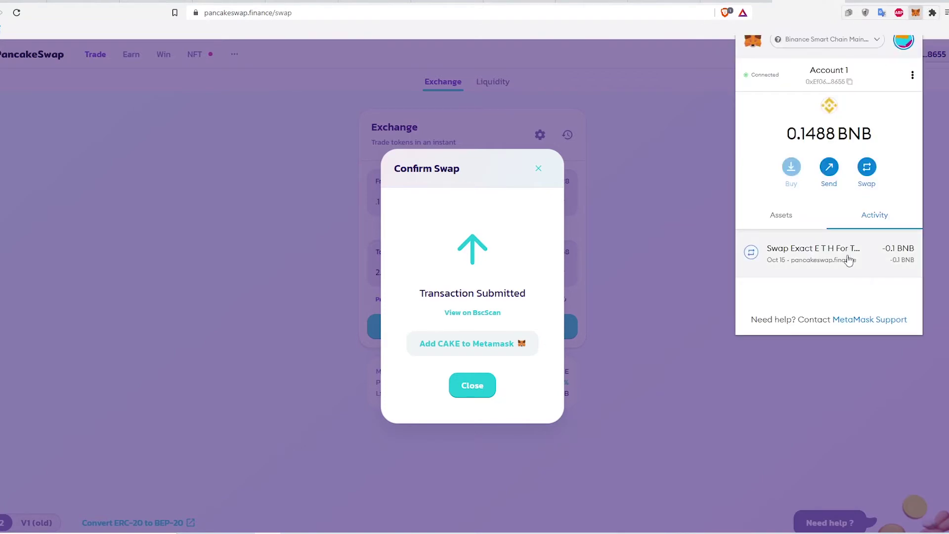
{"action": "left_click", "coordinate": [797, 220]}
{"action": "scroll", "coordinate": [843, 237], "scroll_direction": "down", "scroll_amount": 1}
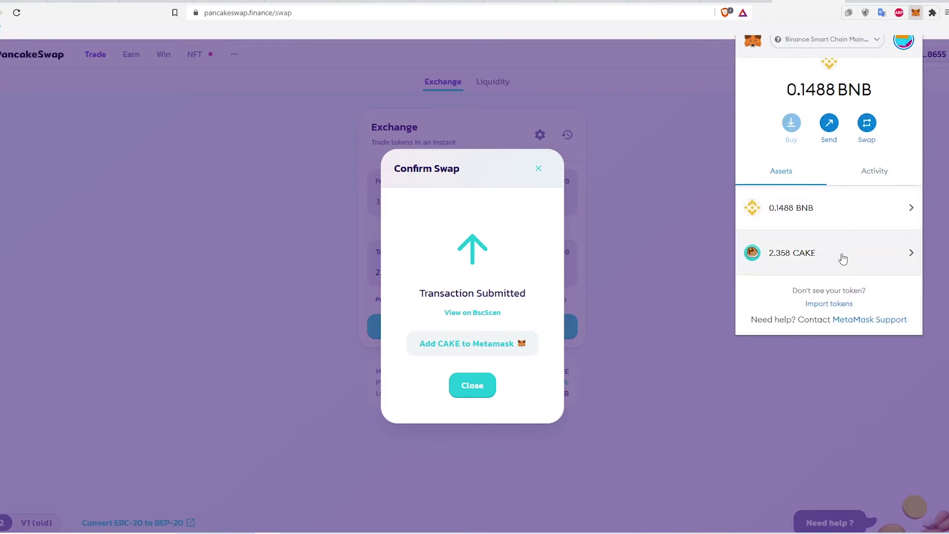
{"action": "left_click", "coordinate": [843, 258]}
{"action": "left_click", "coordinate": [752, 75]}
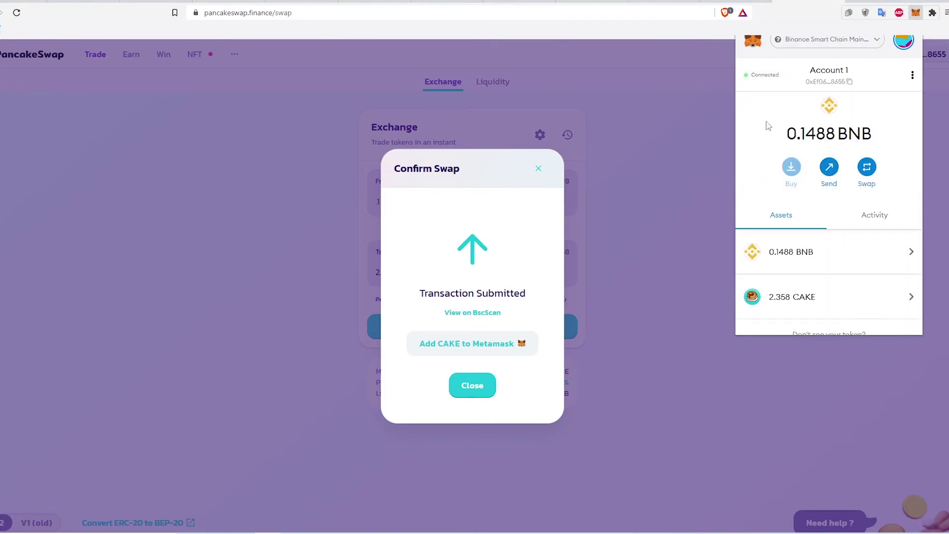
{"action": "left_click", "coordinate": [147, 107]}
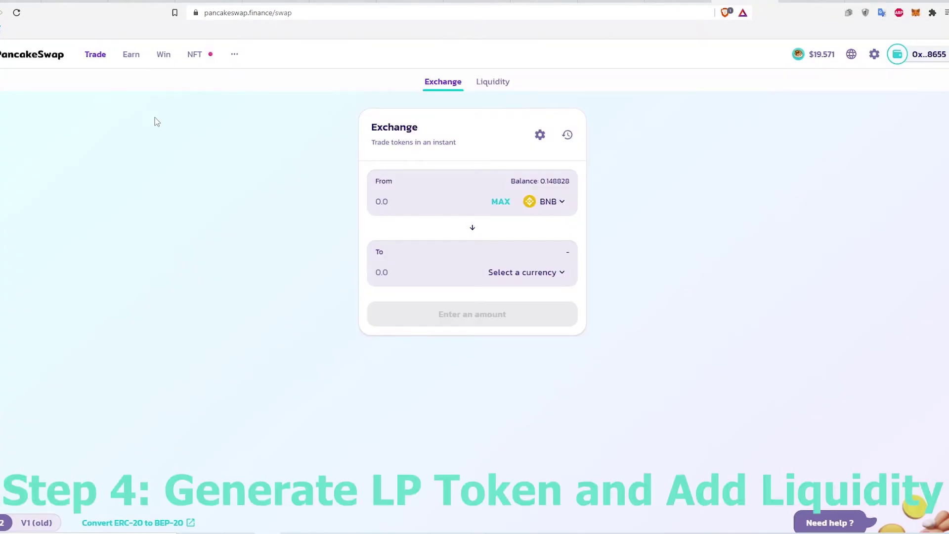
Set up a new liquidity deposit on PancakeSwap pairing BNB with CAKE, using the maximum CAKE balance.
{"action": "mouse_move", "coordinate": [100, 59]}
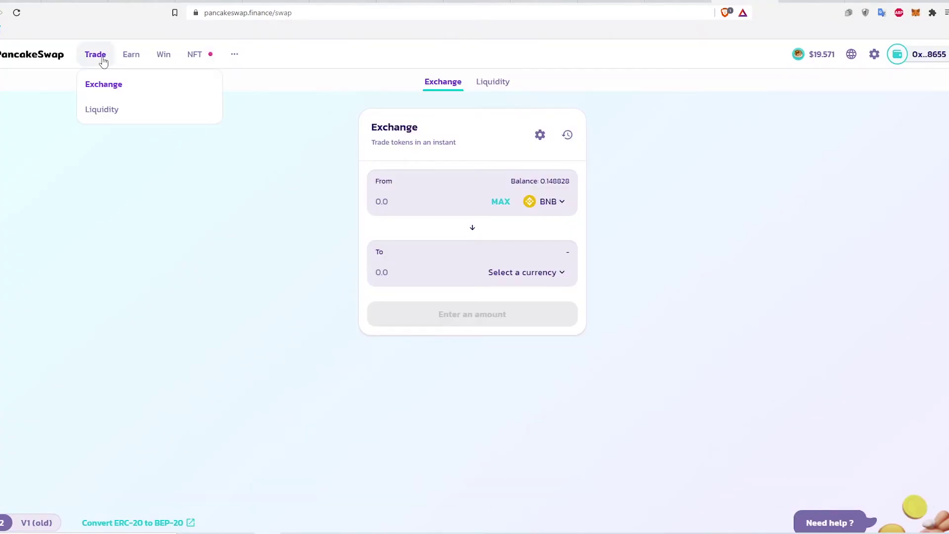
{"action": "left_click", "coordinate": [110, 114]}
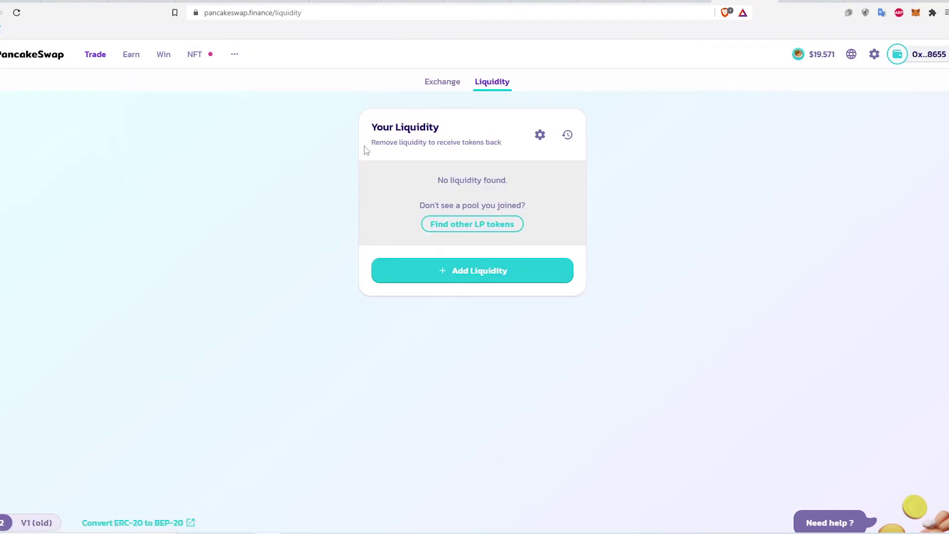
{"action": "left_click", "coordinate": [471, 275]}
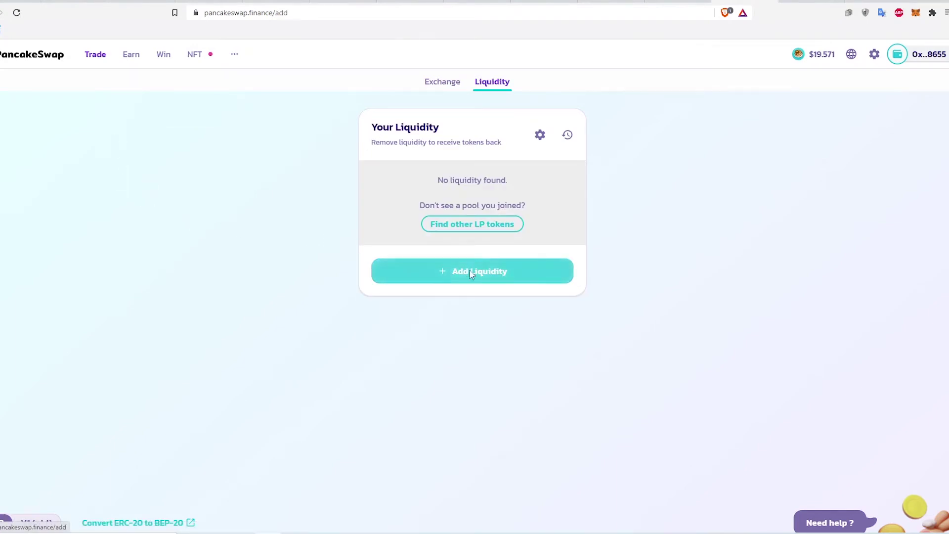
{"action": "left_click", "coordinate": [525, 185]}
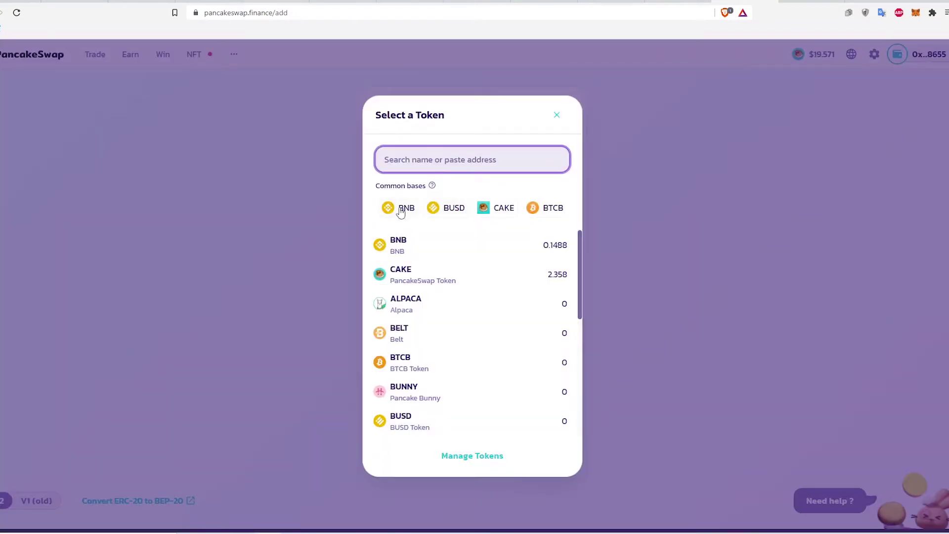
{"action": "left_click", "coordinate": [401, 212]}
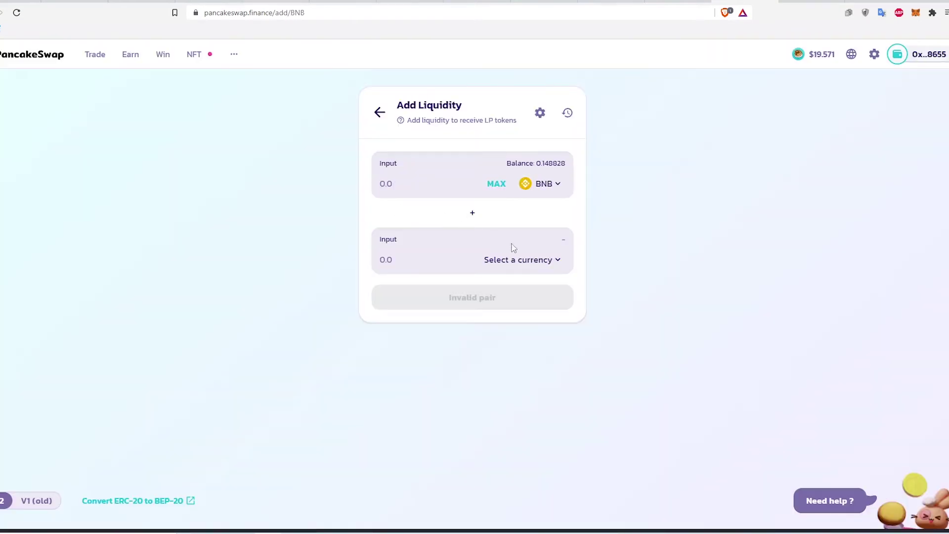
{"action": "left_click", "coordinate": [510, 260]}
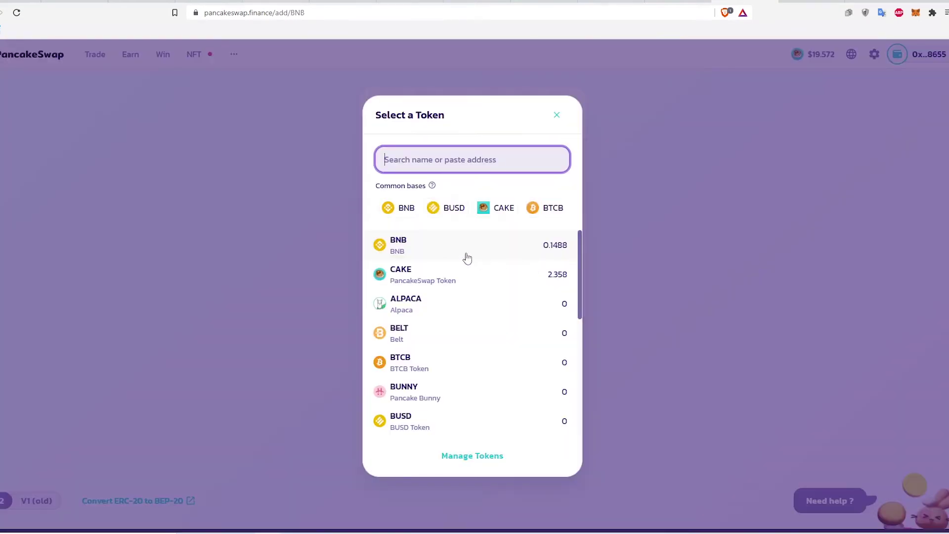
{"action": "left_click", "coordinate": [428, 275]}
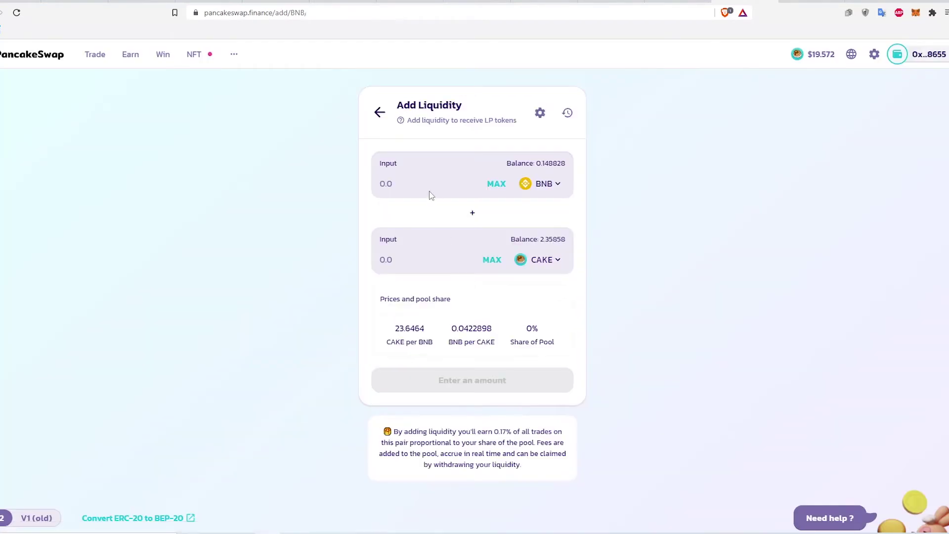
{"action": "left_click", "coordinate": [496, 184]}
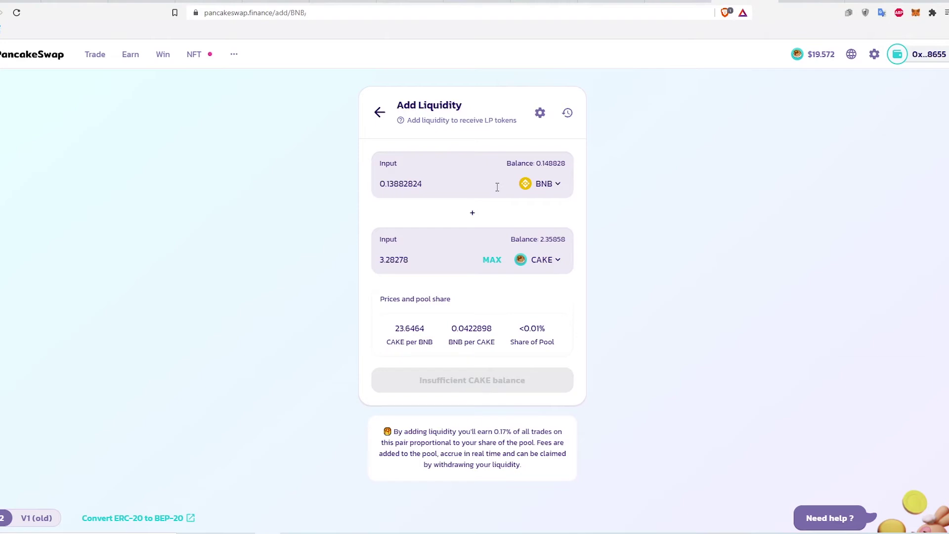
{"action": "left_click", "coordinate": [492, 259]}
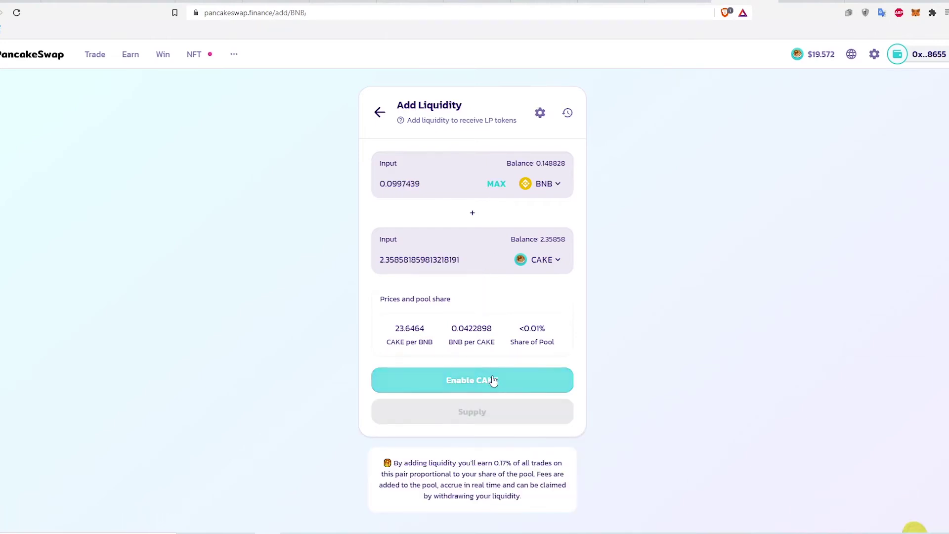
Enable CAKE for the liquidity deposit and approve the CAKE spending permission in MetaMask.
{"action": "left_click", "coordinate": [517, 389]}
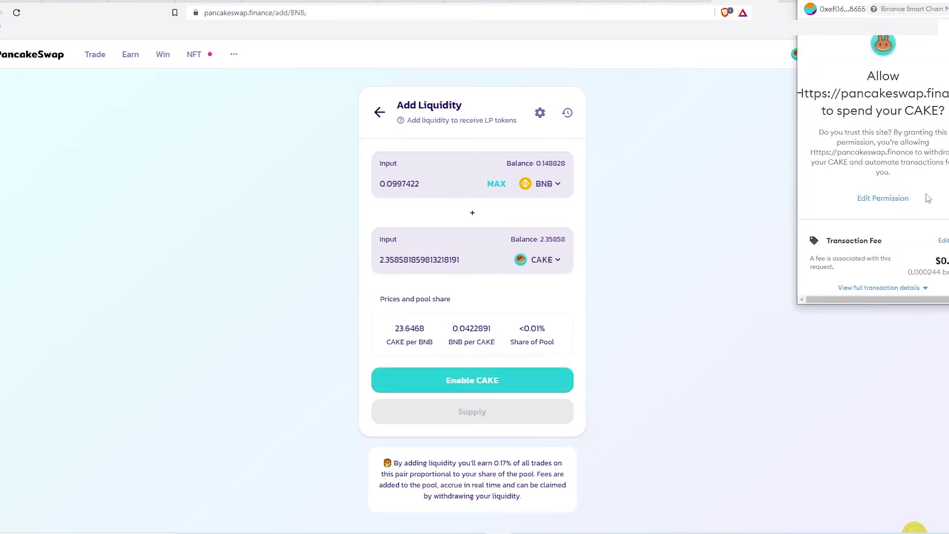
{"action": "scroll", "coordinate": [928, 198], "scroll_direction": "down", "scroll_amount": 2}
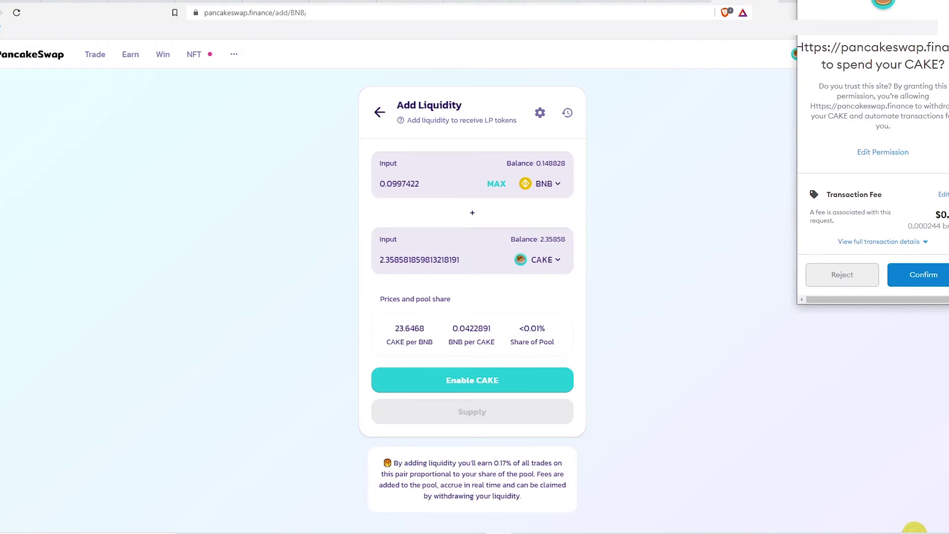
{"action": "left_click_drag", "start_coordinate": [947, 228], "coordinate": [938, 214]}
{"action": "left_click", "coordinate": [946, 219]}
{"action": "left_click", "coordinate": [942, 276]}
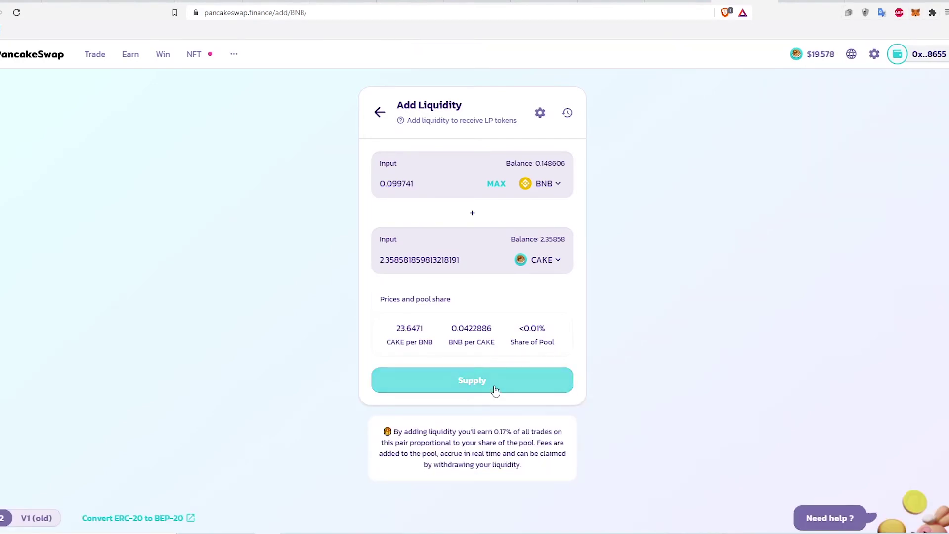
Supply the BNB and CAKE amounts to the liquidity pool and confirm the transaction in MetaMask.
{"action": "left_click", "coordinate": [496, 391]}
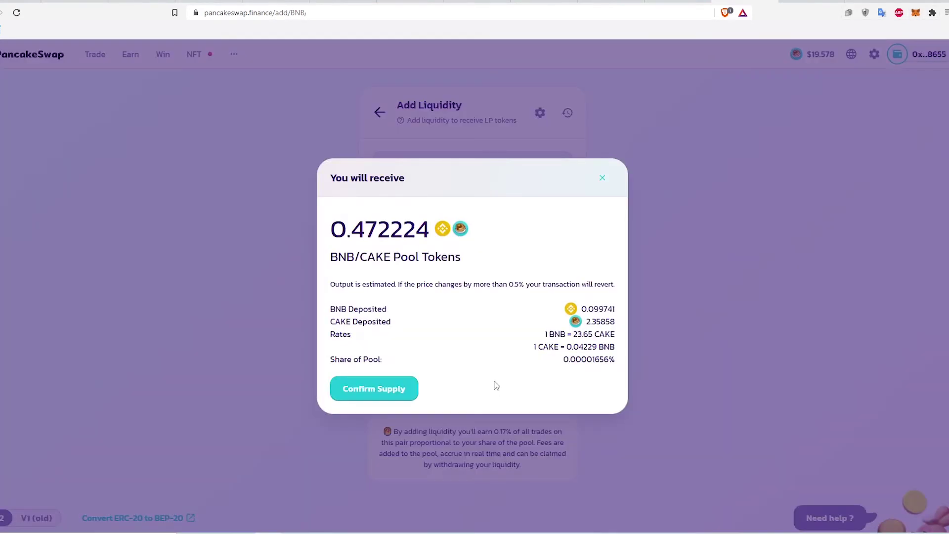
{"action": "left_click", "coordinate": [374, 393]}
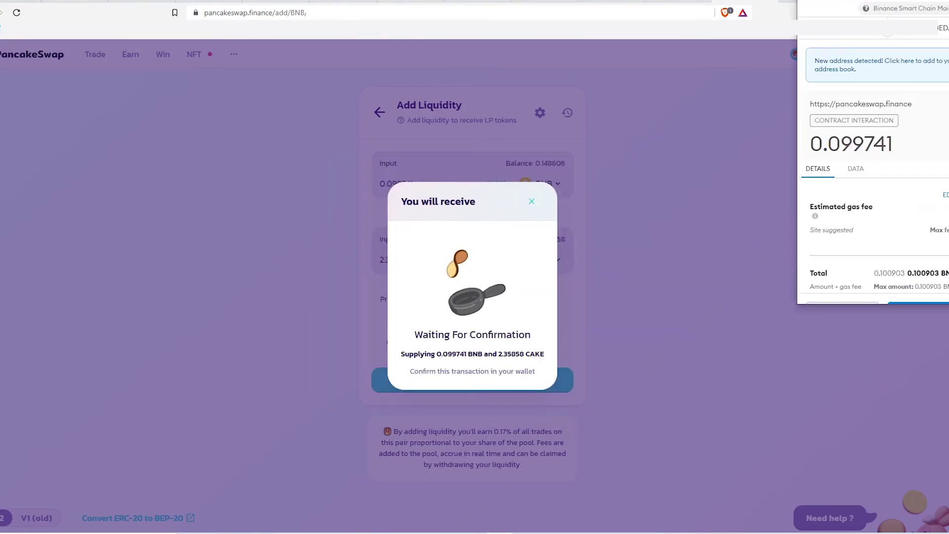
{"action": "scroll", "coordinate": [944, 228], "scroll_direction": "down", "scroll_amount": 1}
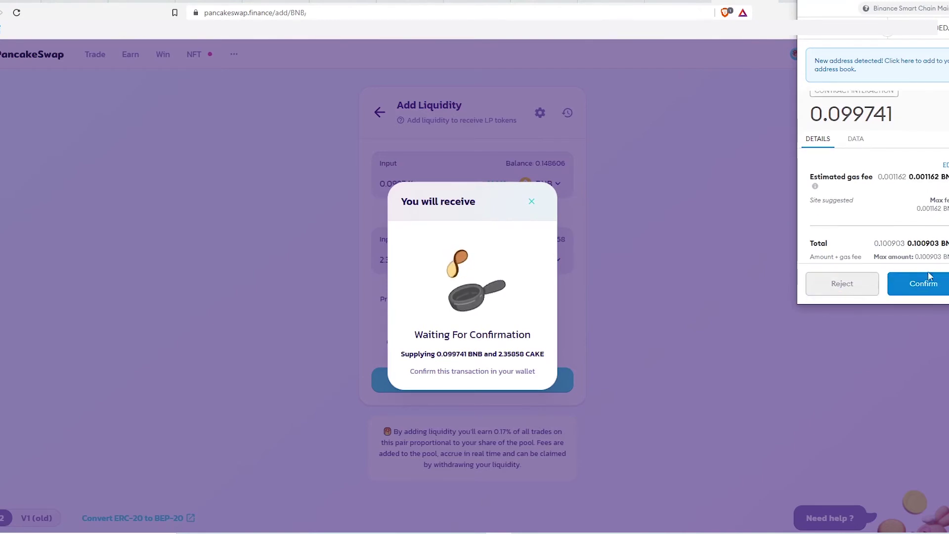
{"action": "left_click", "coordinate": [937, 283]}
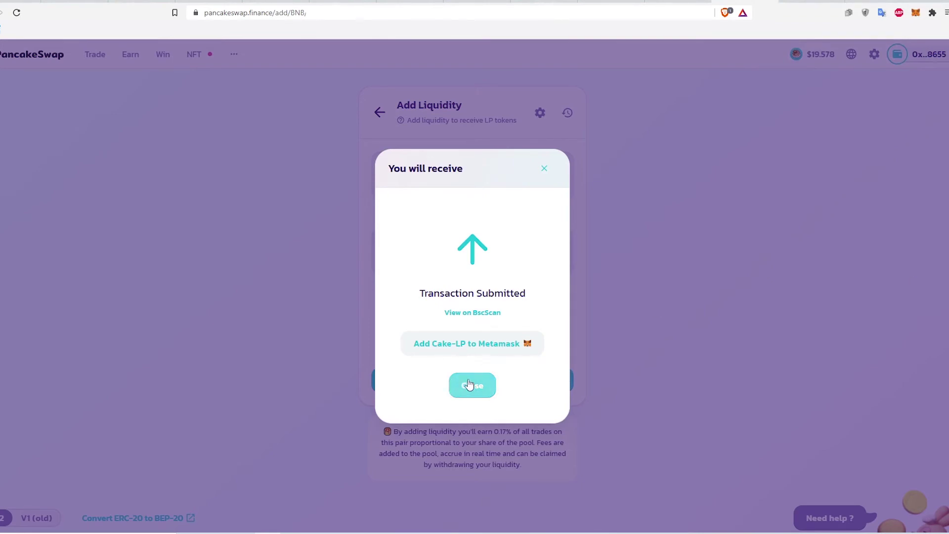
Request adding the Cake-LP token to MetaMask and view the wallet's assets.
{"action": "left_click", "coordinate": [461, 350]}
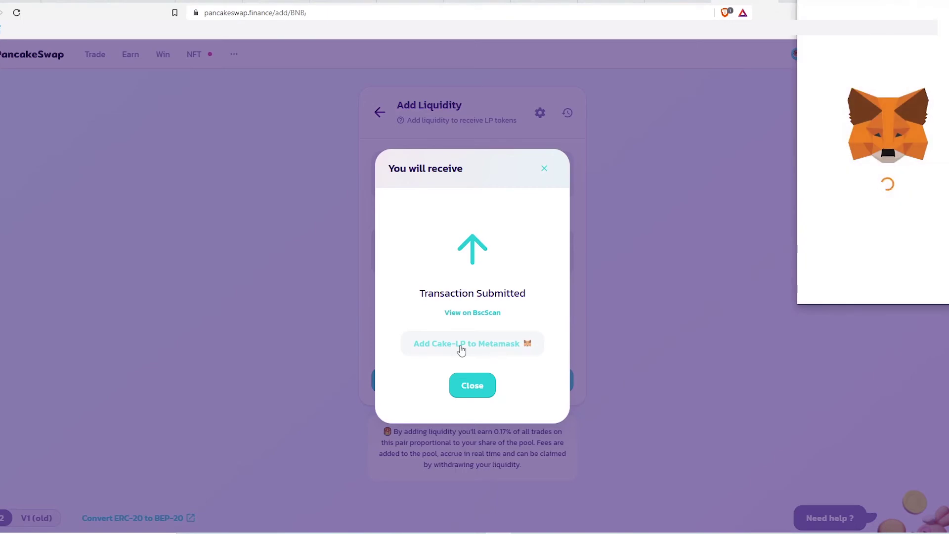
{"action": "left_click", "coordinate": [916, 12]}
{"action": "left_click", "coordinate": [819, 219]}
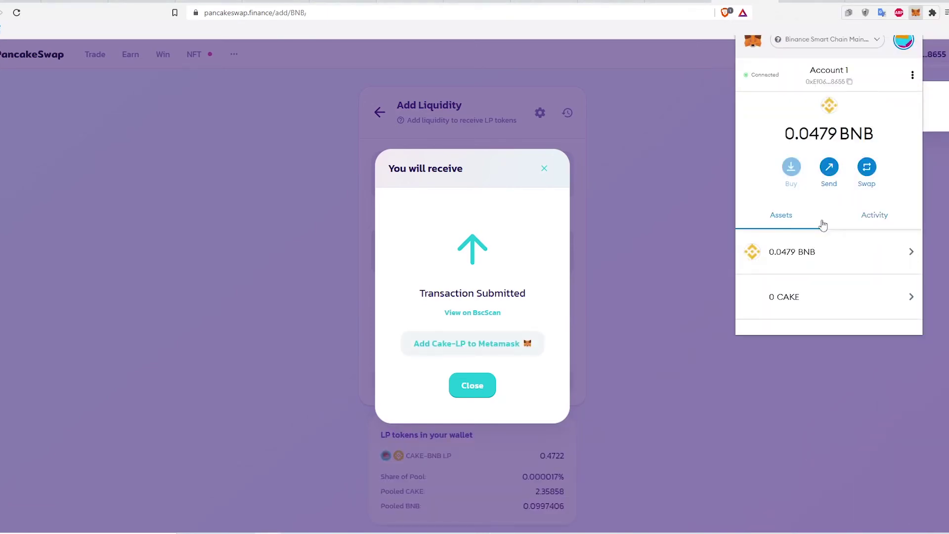
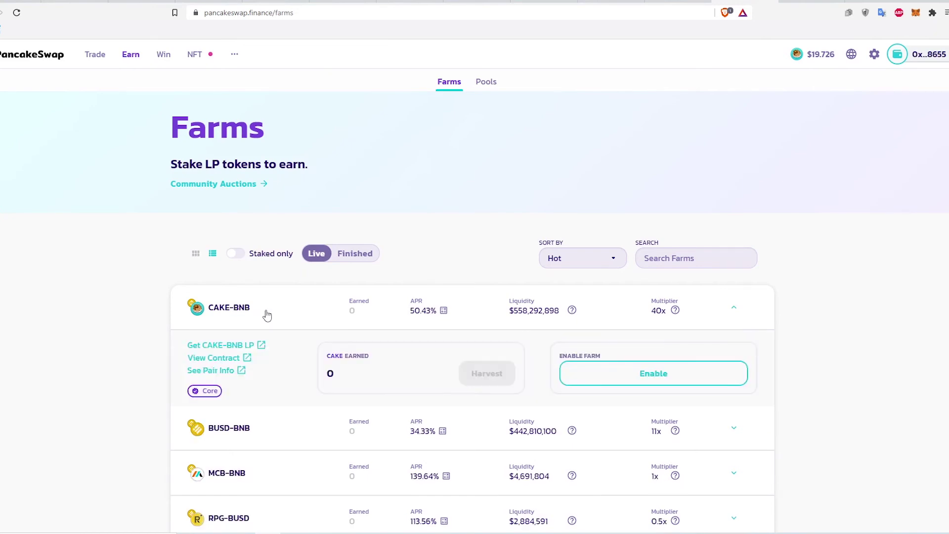
Enable the CAKE-BNB farm and approve the Cake-LP spending permission in MetaMask.
{"action": "left_click", "coordinate": [657, 378]}
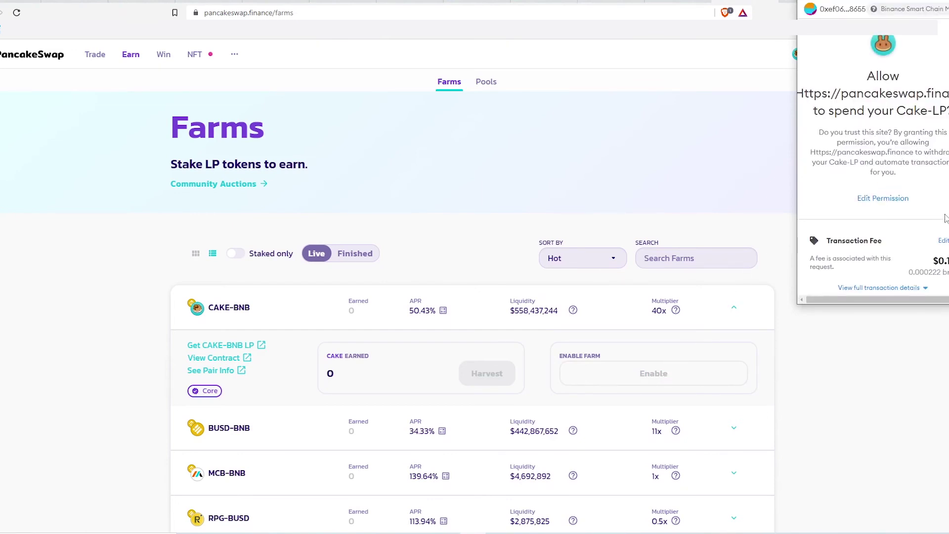
{"action": "scroll", "coordinate": [873, 168], "scroll_direction": "down", "scroll_amount": 1}
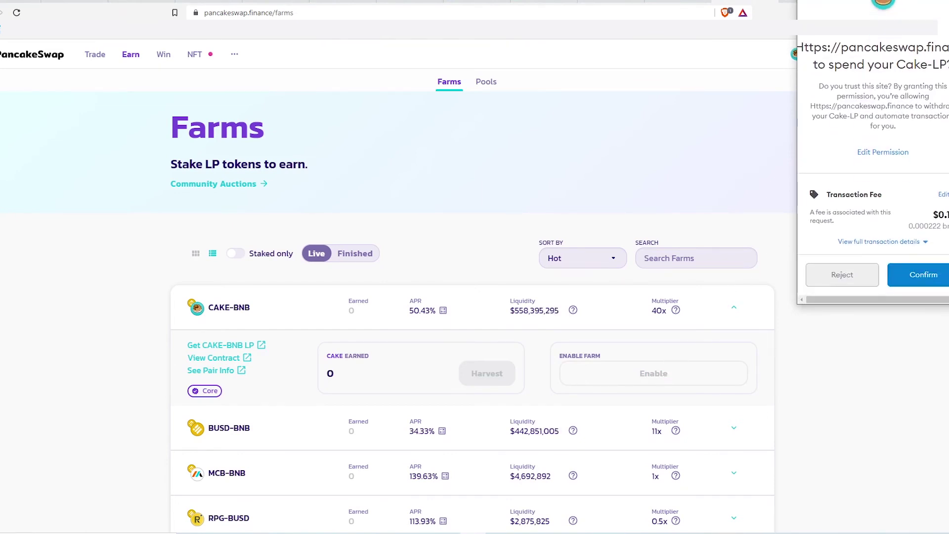
{"action": "left_click_drag", "start_coordinate": [948, 214], "coordinate": [945, 215]}
{"action": "left_click", "coordinate": [945, 215]}
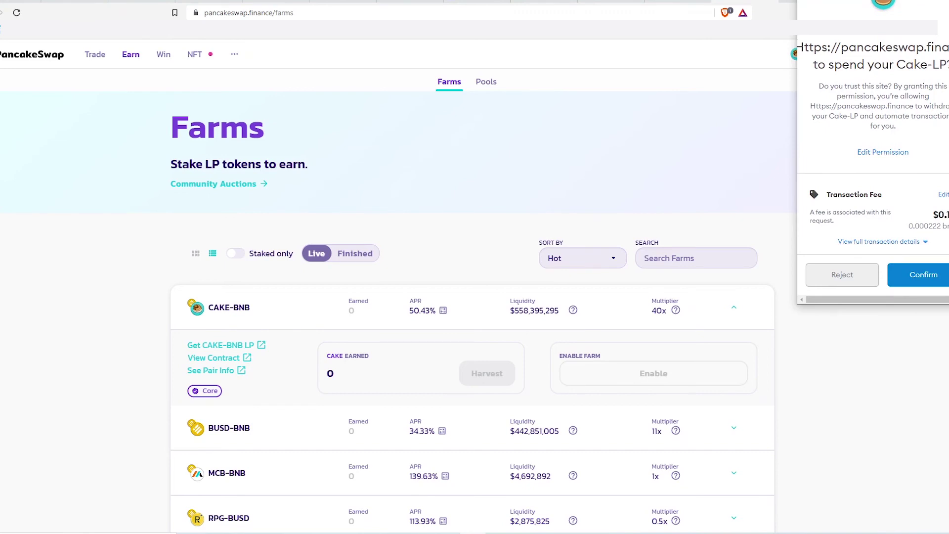
{"action": "left_click", "coordinate": [939, 270]}
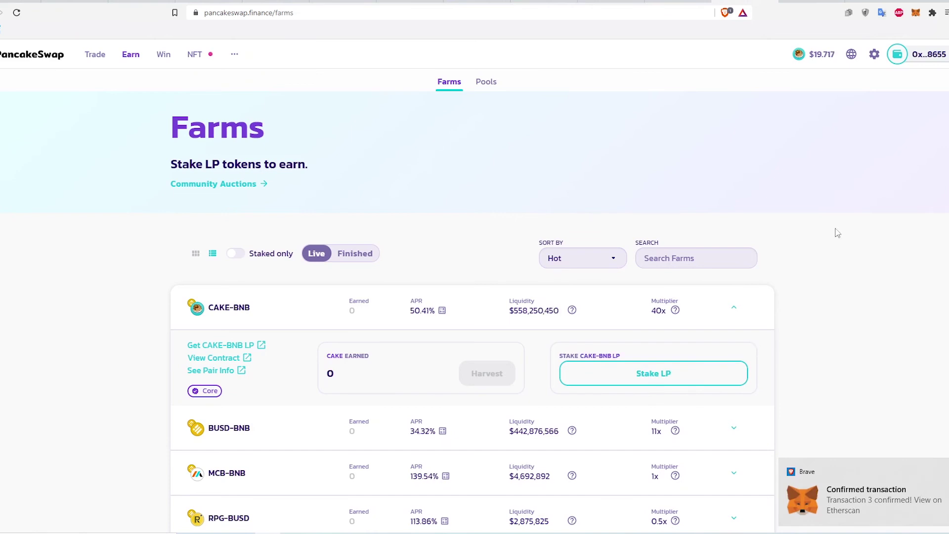
Review the recent transactions in the MetaMask wallet's activity history, and return to the Farms page.
{"action": "left_click", "coordinate": [916, 13]}
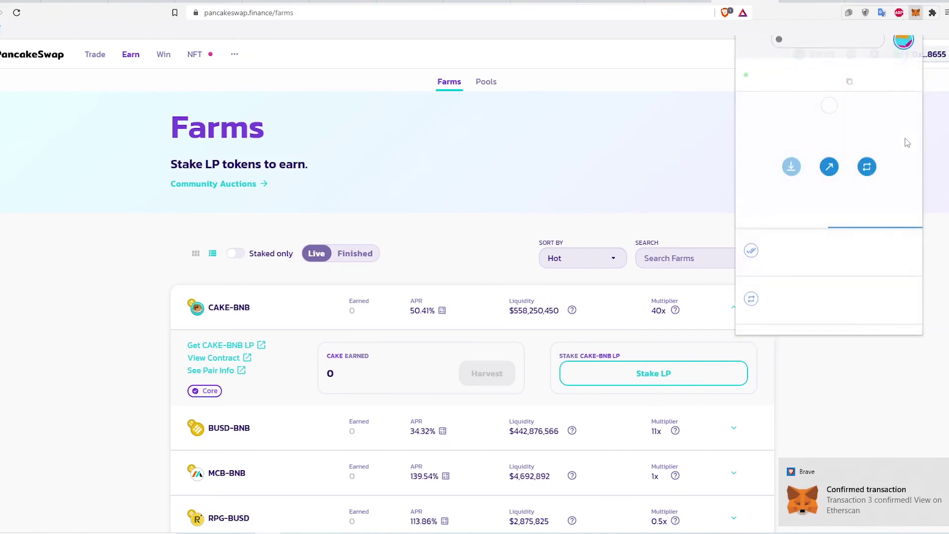
{"action": "scroll", "coordinate": [880, 261], "scroll_direction": "down", "scroll_amount": 2}
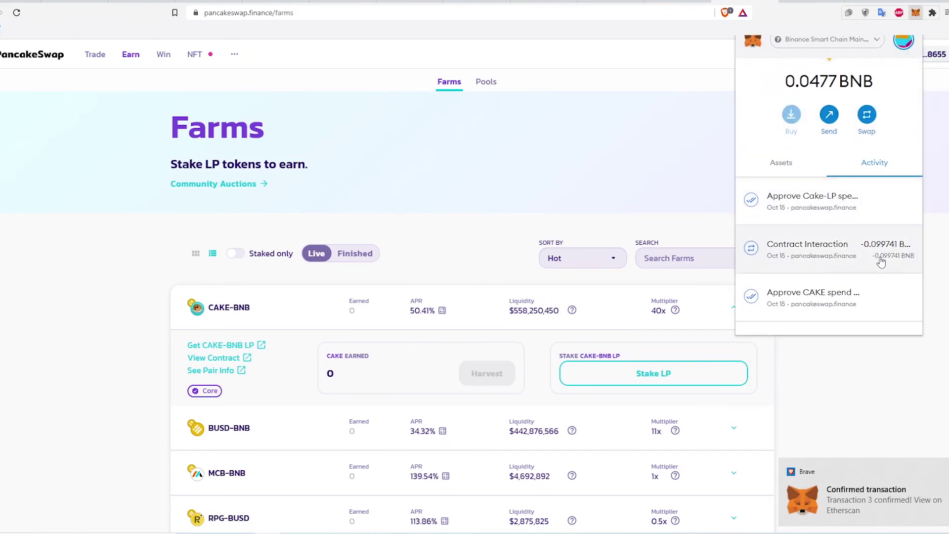
{"action": "scroll", "coordinate": [881, 262], "scroll_direction": "up", "scroll_amount": 2}
{"action": "scroll", "coordinate": [881, 262], "scroll_direction": "down", "scroll_amount": 2}
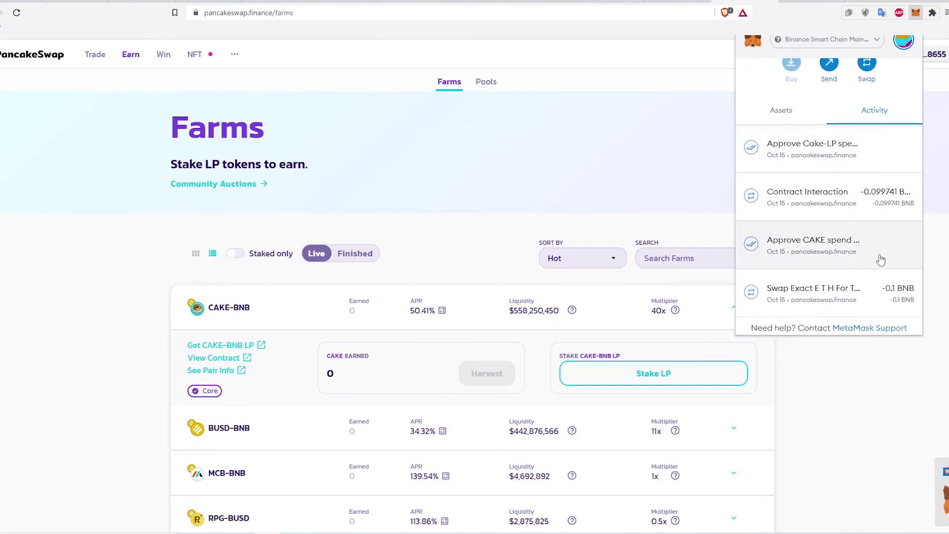
{"action": "scroll", "coordinate": [874, 180], "scroll_direction": "up", "scroll_amount": 2}
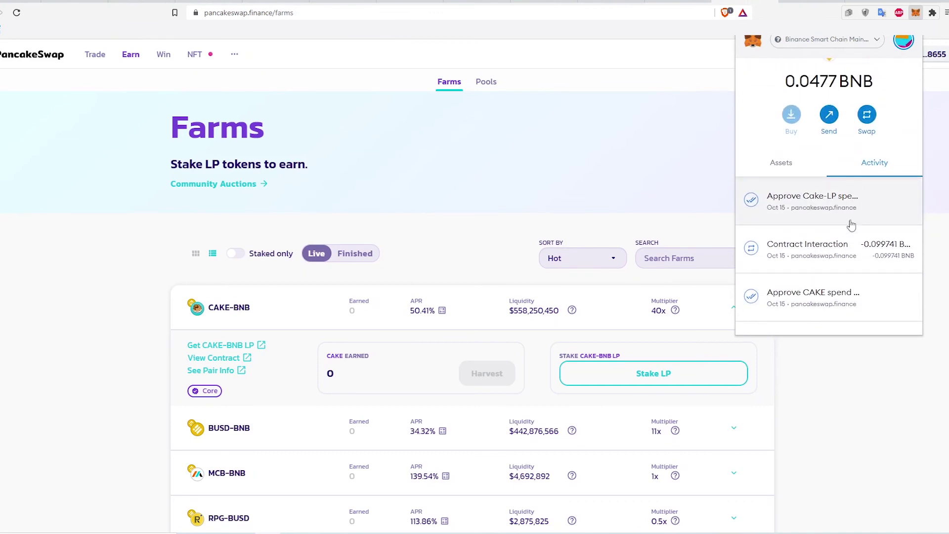
{"action": "left_click", "coordinate": [669, 150]}
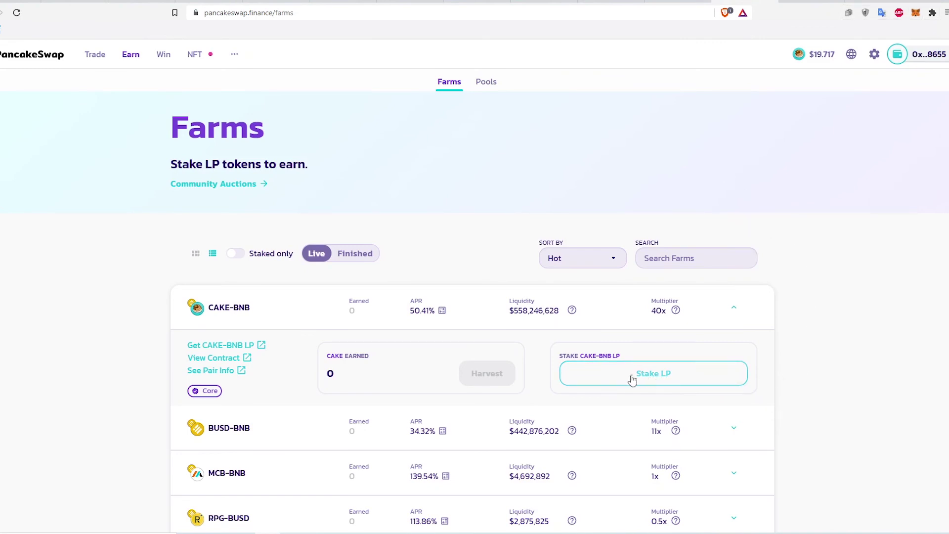
Stake the maximum CAKE-BNB LP balance in the CAKE-BNB farm and confirm the transaction in MetaMask.
{"action": "left_click", "coordinate": [649, 377]}
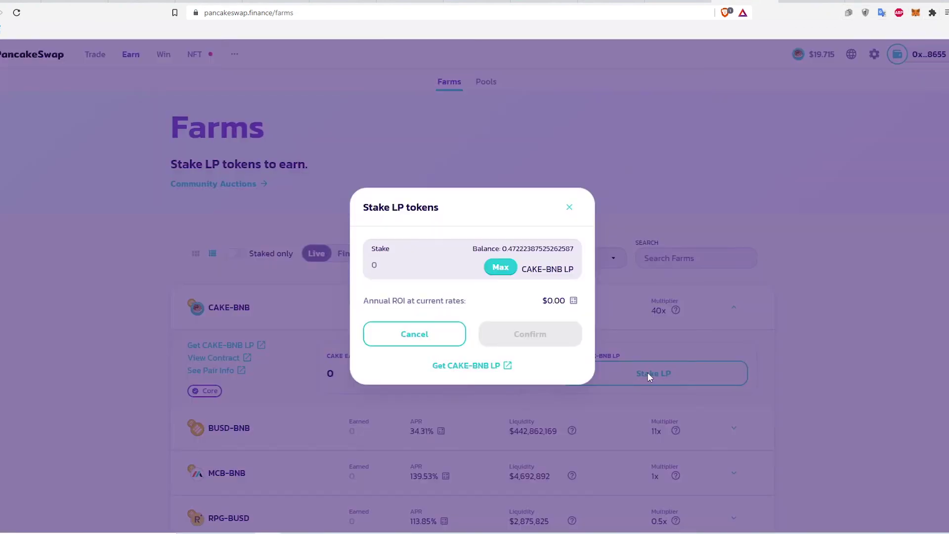
{"action": "left_click", "coordinate": [500, 267]}
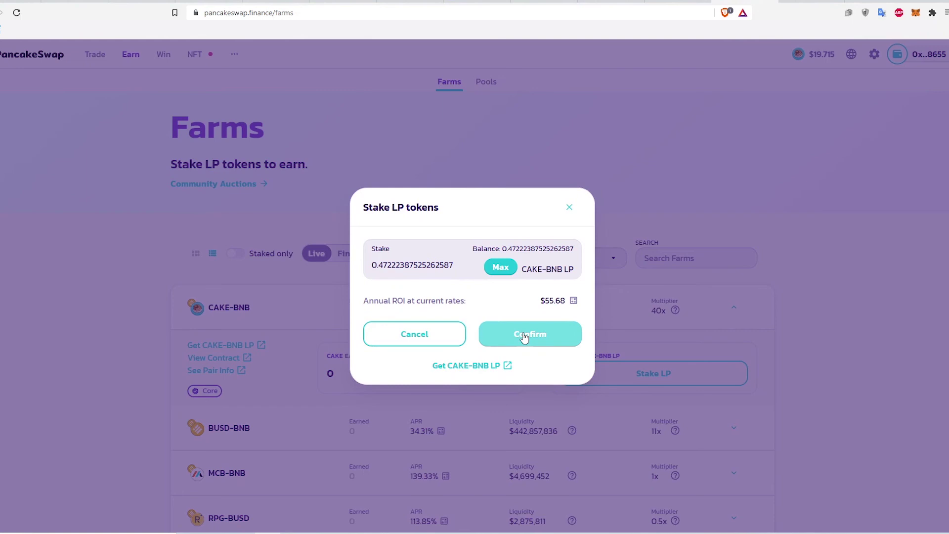
{"action": "left_click", "coordinate": [524, 335]}
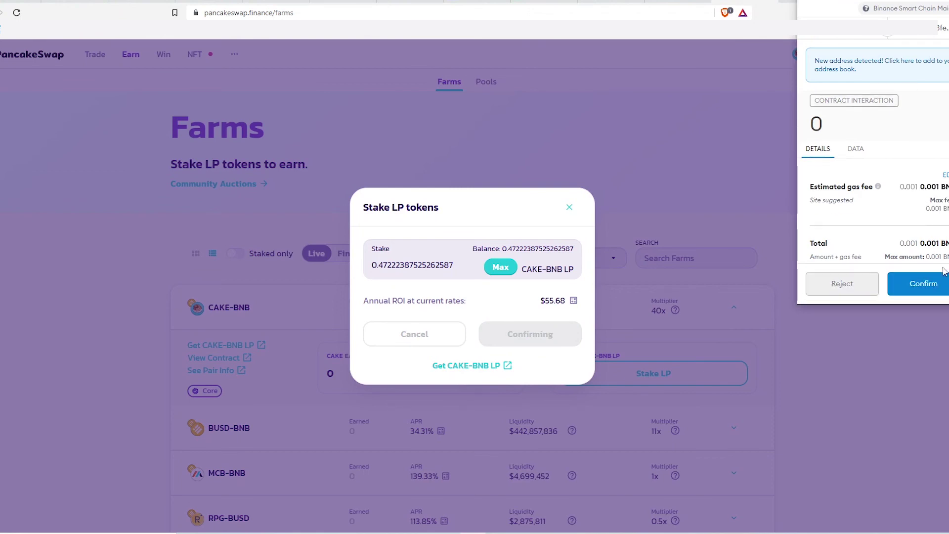
{"action": "left_click", "coordinate": [934, 281]}
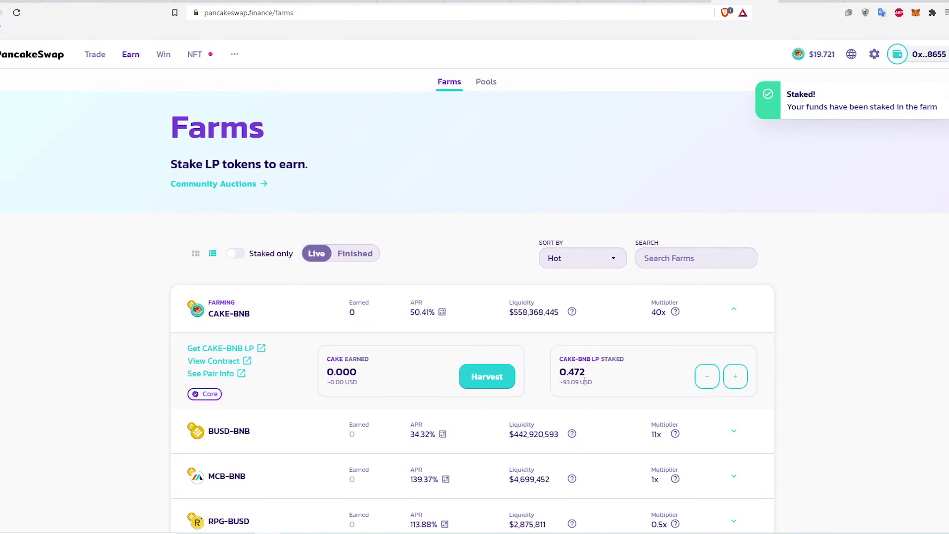
Examine the staked CAKE-BNB LP amount and its USD value in the farm details.
{"action": "left_click_drag", "start_coordinate": [593, 381], "coordinate": [560, 368]}
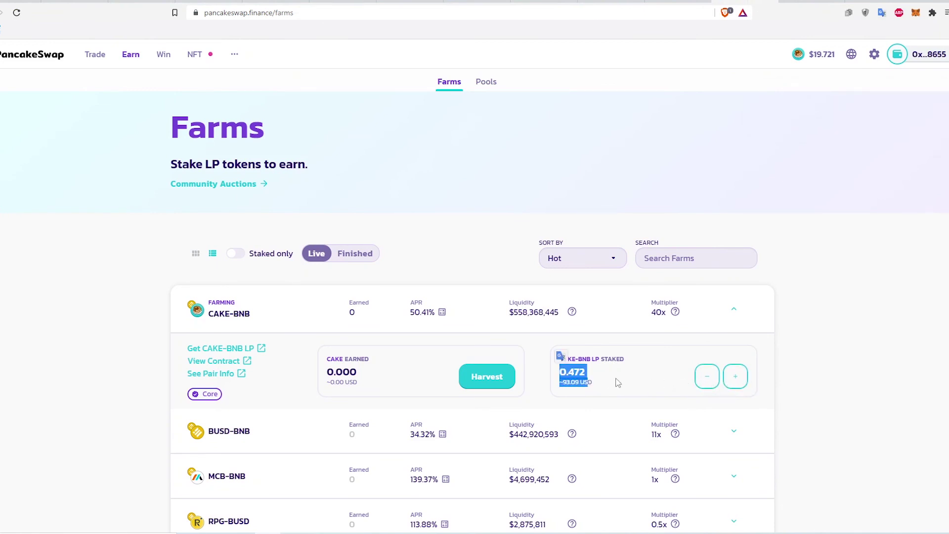
{"action": "left_click", "coordinate": [616, 383]}
{"action": "left_click_drag", "start_coordinate": [611, 387], "coordinate": [559, 368]}
{"action": "left_click", "coordinate": [591, 379]}
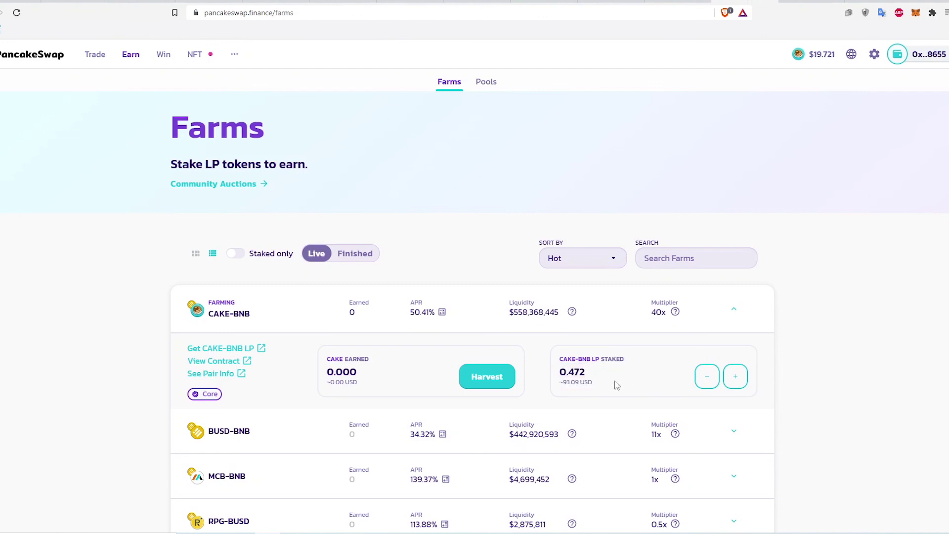